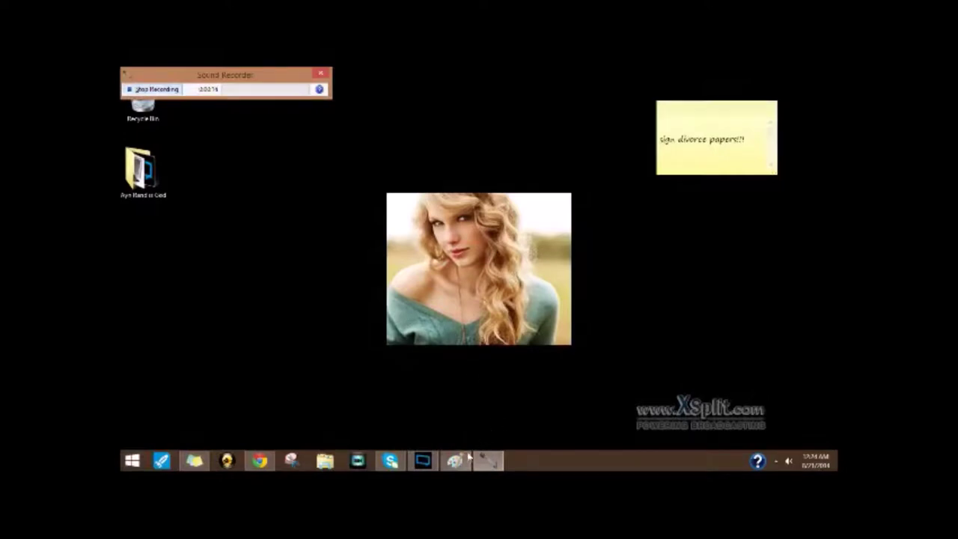
# Step: Restore the Chrome window showing the YouTube 'Taylor Swift - 22' page from the taskbar
pyautogui.moveTo(469, 457)
pyautogui.click(260, 461)
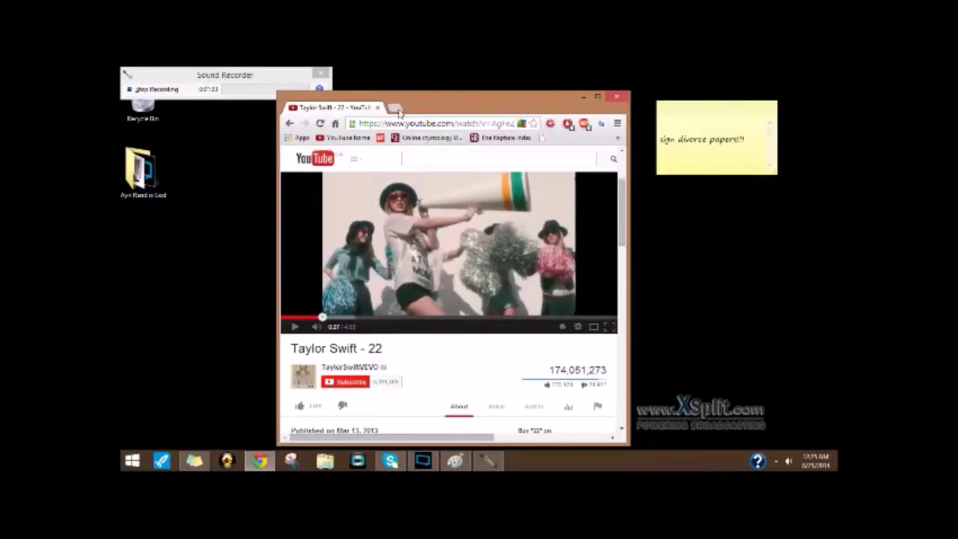
# Step: In a new tab, search Google Images for 'botticelli birth of venus' and preview the first result
pyautogui.click(397, 110)
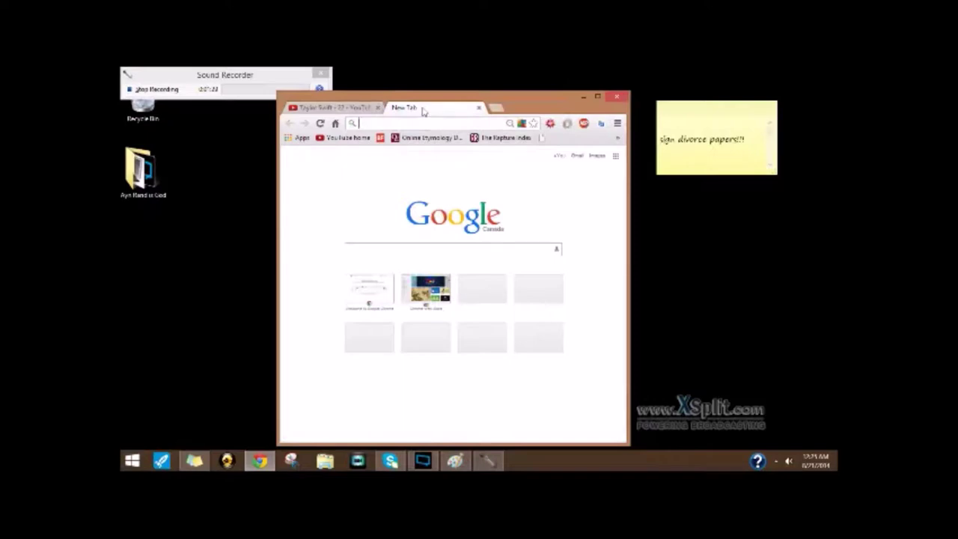
pyautogui.write('botti')
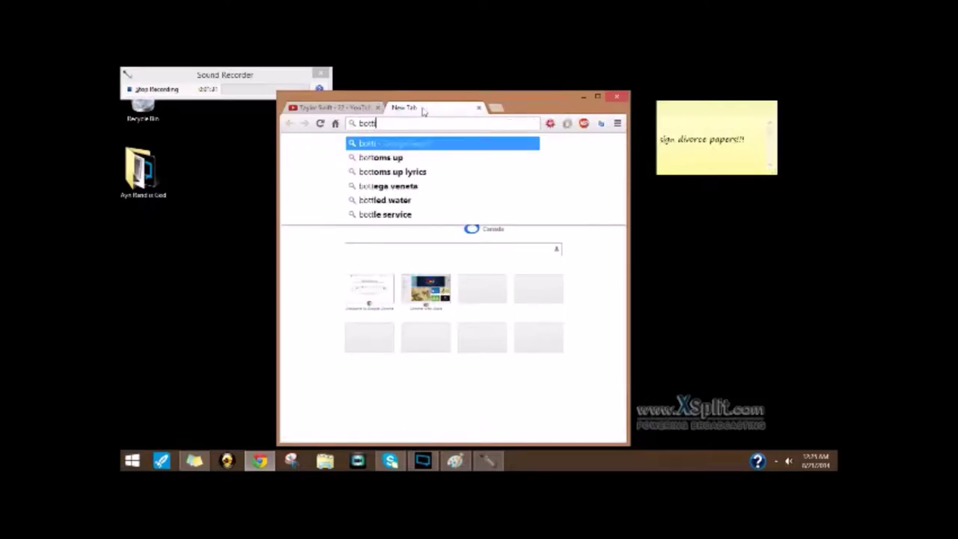
pyautogui.write('celli')
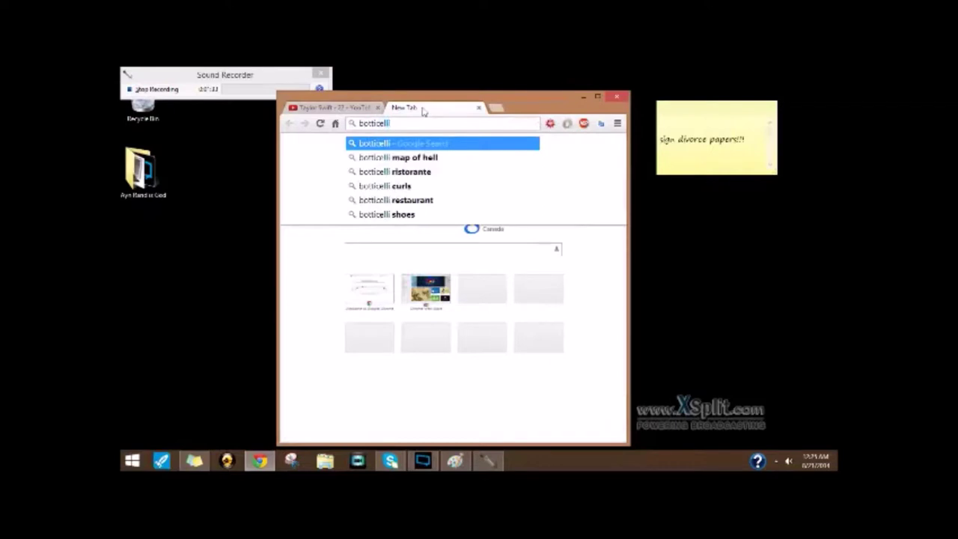
pyautogui.write(' birth')
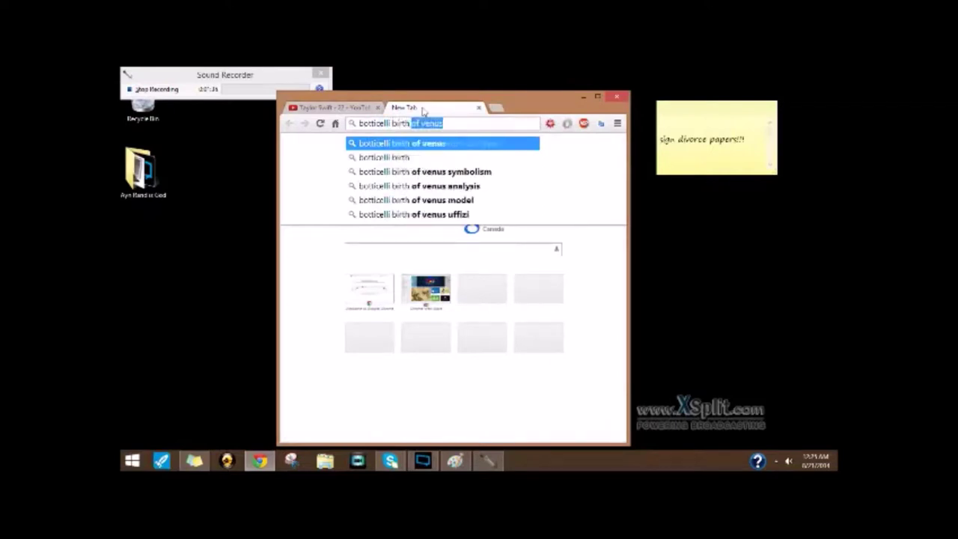
pyautogui.write(' of venus')
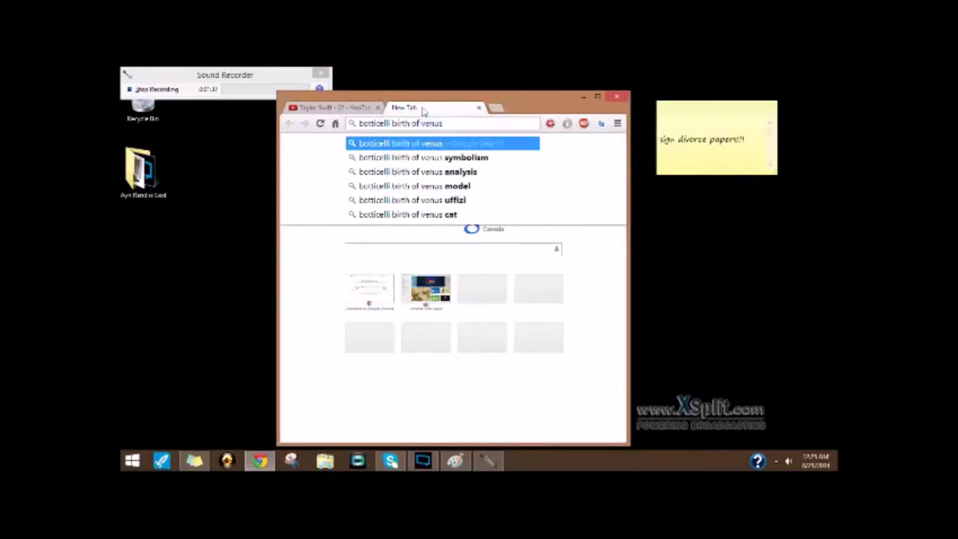
pyautogui.press('Return')
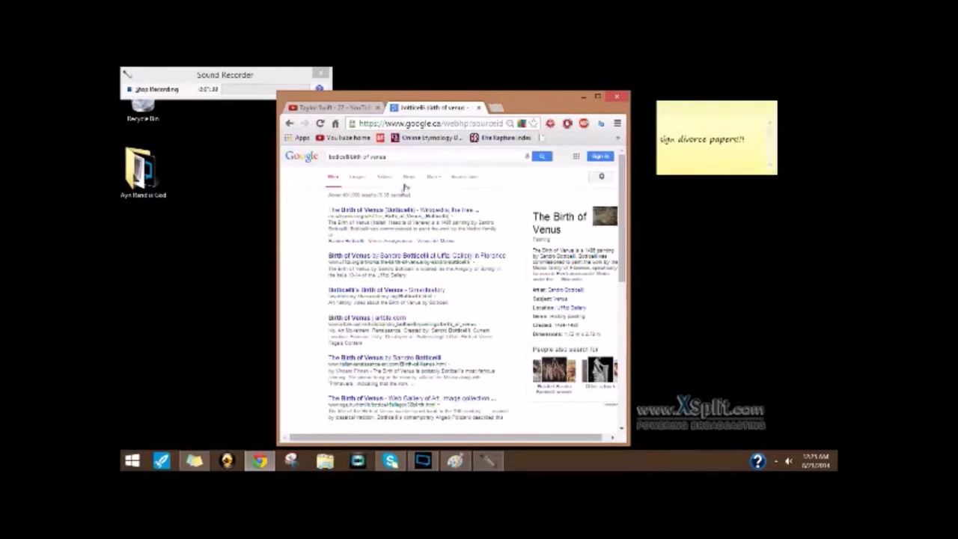
pyautogui.click(360, 178)
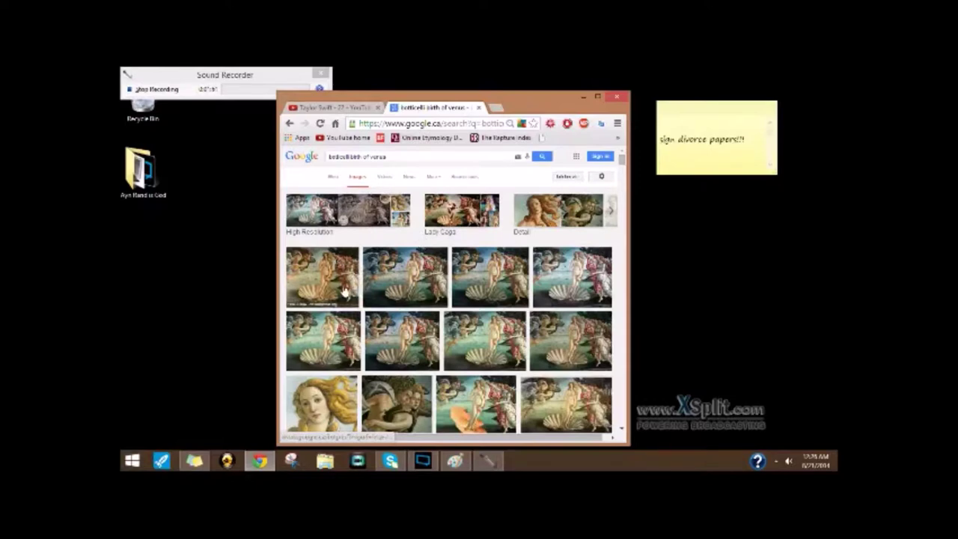
pyautogui.click(338, 284)
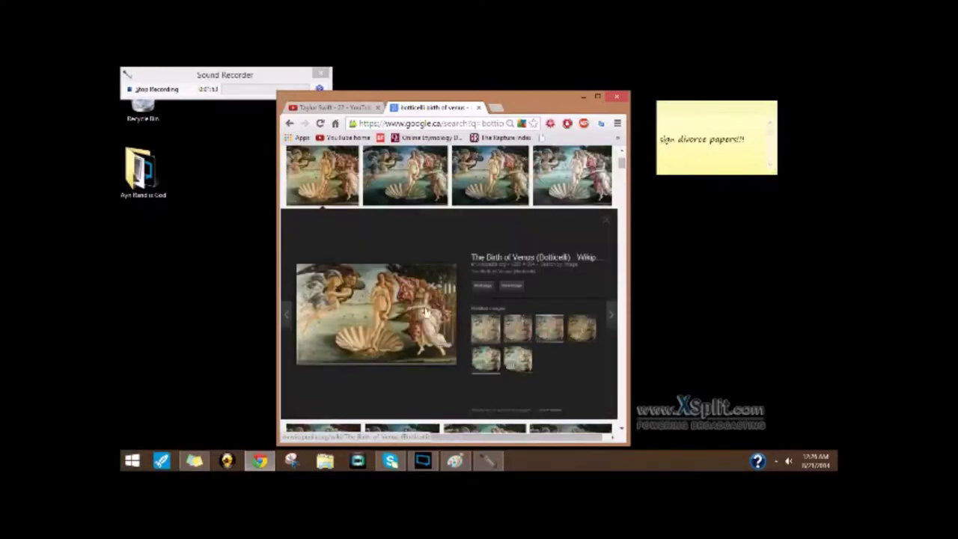
# Step: Open the full-size Birth of Venus image, shift Chrome leftward, and bring Paint back up
pyautogui.click(510, 288)
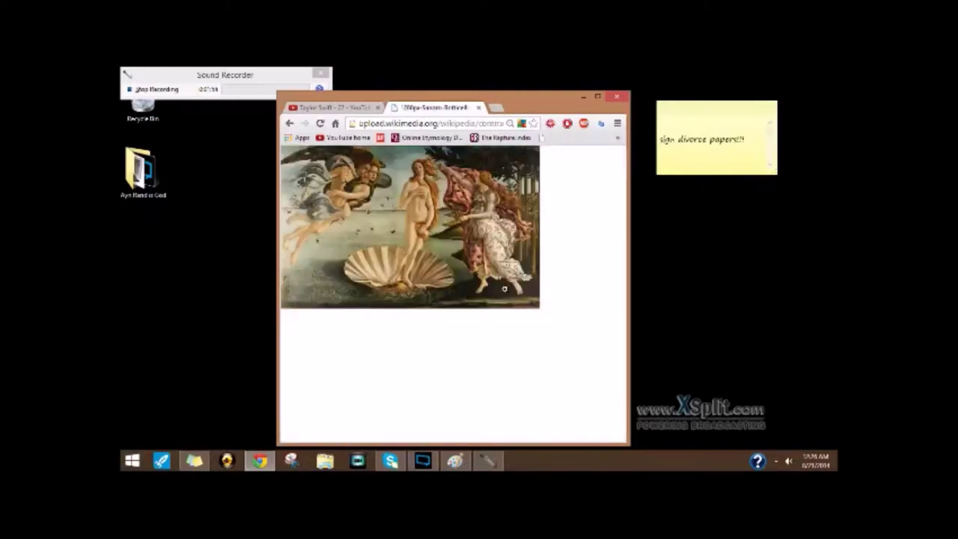
pyautogui.moveTo(548, 109); pyautogui.dragTo(479, 96)
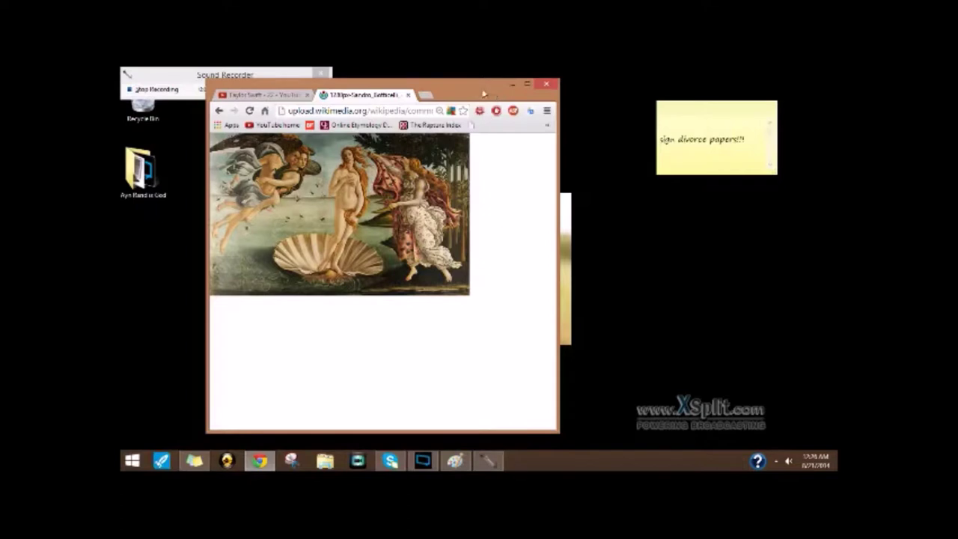
pyautogui.moveTo(482, 93); pyautogui.dragTo(528, 99)
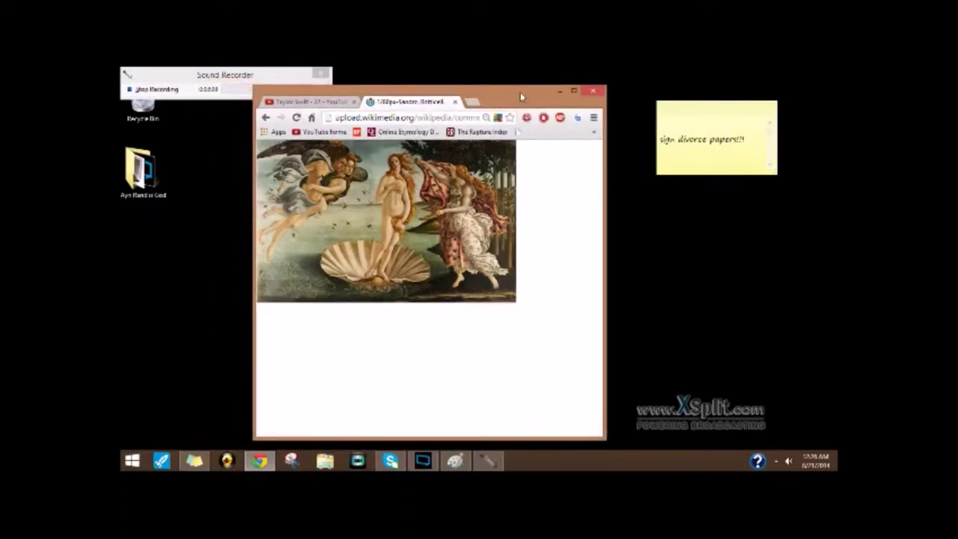
pyautogui.moveTo(522, 101); pyautogui.dragTo(420, 91)
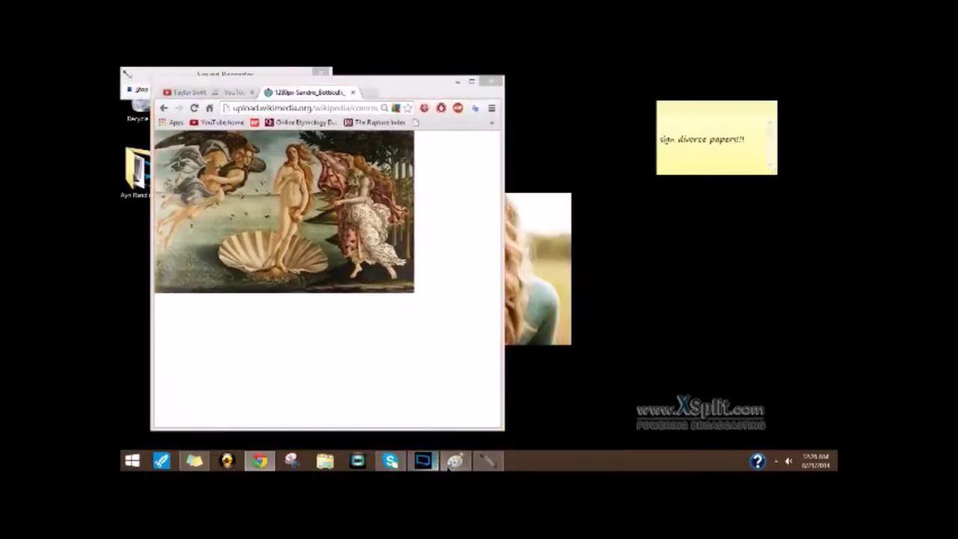
pyautogui.click(454, 460)
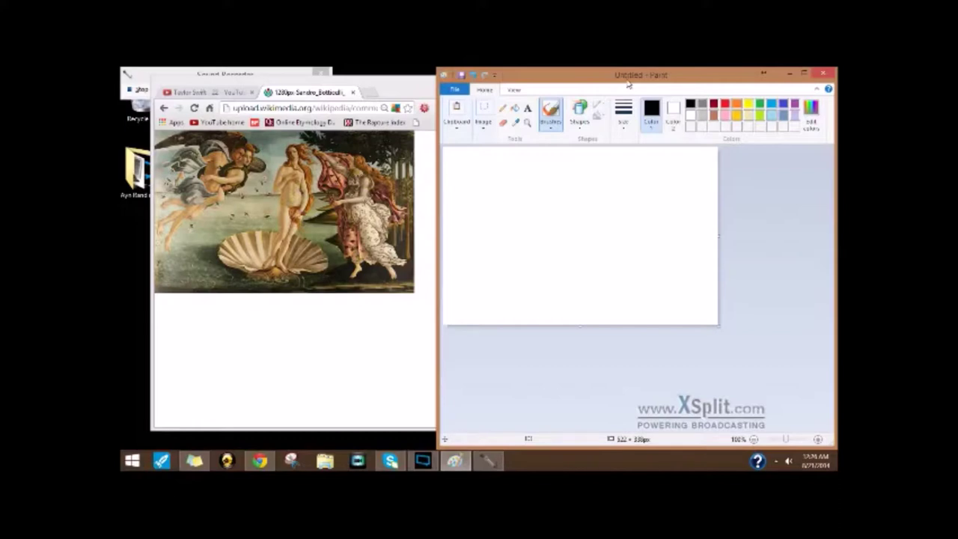
# Step: Snap Chrome to the left half, bring Paint to the front, and pick lime green
pyautogui.moveTo(424, 90)
pyautogui.mouseDown()
pyautogui.moveTo(395, 103)
pyautogui.moveTo(121, 105)
pyautogui.mouseUp()
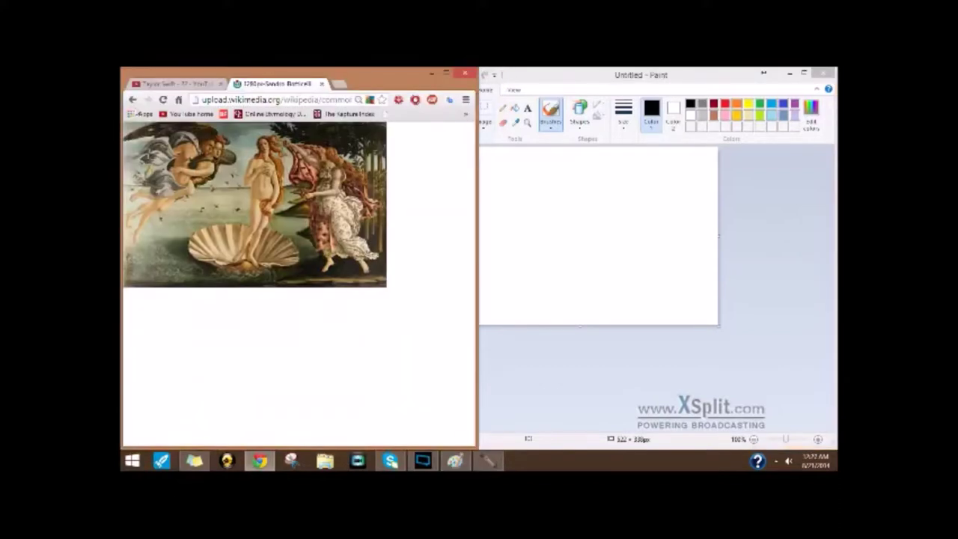
pyautogui.click(586, 82)
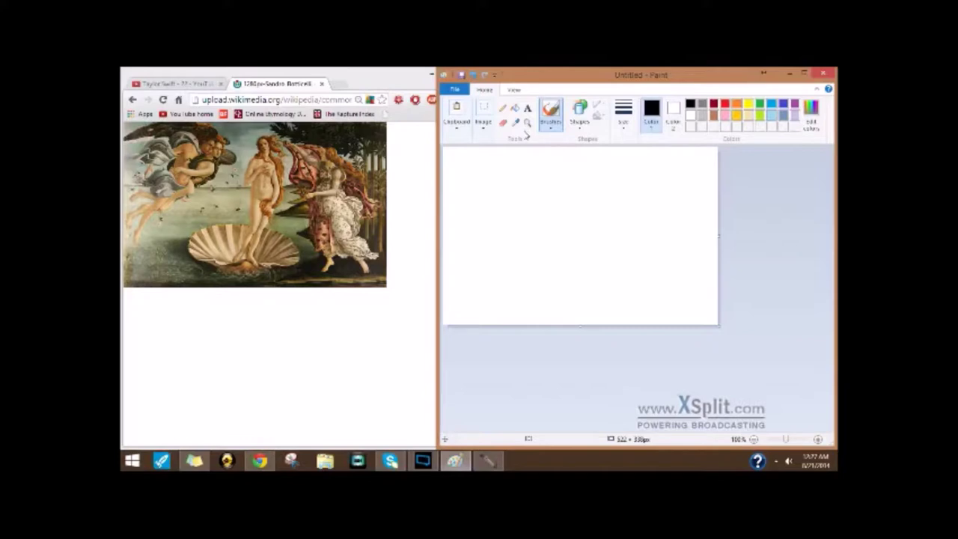
pyautogui.click(759, 115)
# Step: Brush lime-green zigzags across the top-left, middle and lower-right of the canvas
pyautogui.moveTo(478, 155)
pyautogui.mouseDown()
pyautogui.moveTo(443, 200)
pyautogui.moveTo(443, 256)
pyautogui.mouseUp()
pyautogui.moveTo(563, 204)
pyautogui.mouseDown()
pyautogui.moveTo(506, 272)
pyautogui.moveTo(598, 151)
pyautogui.moveTo(545, 152)
pyautogui.moveTo(618, 148)
pyautogui.moveTo(652, 187)
pyautogui.moveTo(553, 245)
pyautogui.moveTo(659, 297)
pyautogui.mouseUp()
pyautogui.moveTo(582, 292); pyautogui.dragTo(711, 323)
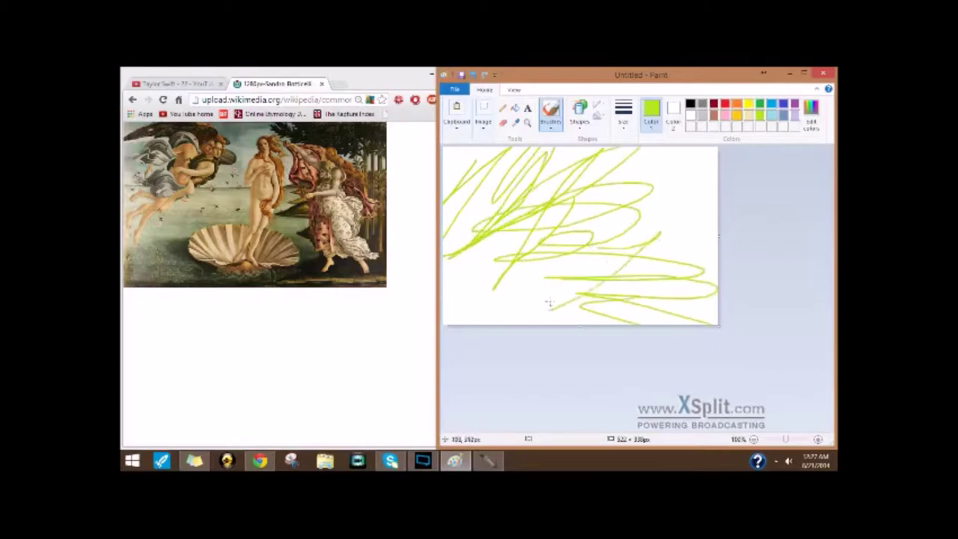
pyautogui.moveTo(549, 302); pyautogui.dragTo(633, 217)
# Step: With a thicker brush size, fill the remaining canvas with green, then scribble light grey over it
pyautogui.click(629, 121)
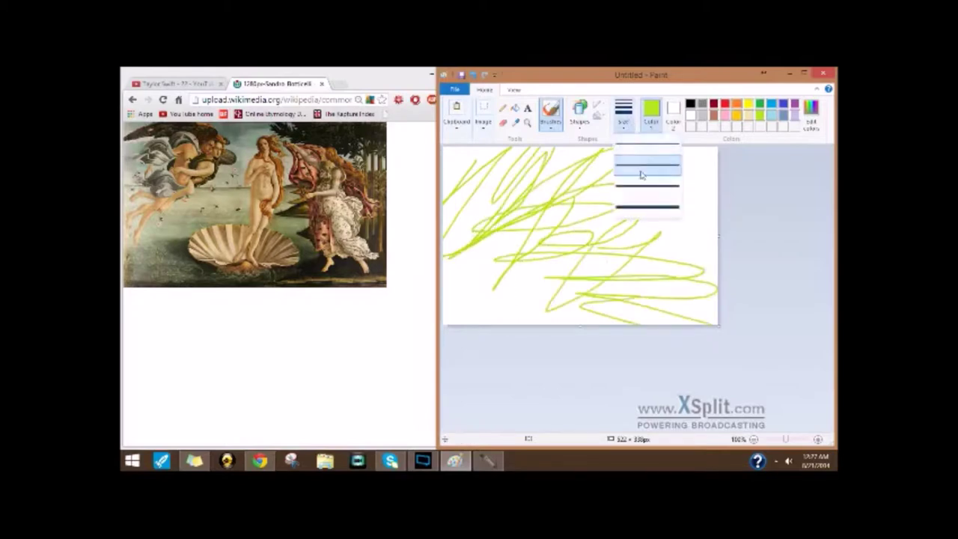
pyautogui.click(648, 210)
pyautogui.moveTo(619, 162); pyautogui.dragTo(539, 200)
pyautogui.moveTo(602, 201)
pyautogui.mouseDown()
pyautogui.moveTo(658, 198)
pyautogui.moveTo(699, 173)
pyautogui.moveTo(449, 255)
pyautogui.moveTo(470, 298)
pyautogui.moveTo(448, 174)
pyautogui.moveTo(524, 281)
pyautogui.moveTo(442, 318)
pyautogui.moveTo(714, 303)
pyautogui.moveTo(523, 262)
pyautogui.moveTo(714, 184)
pyautogui.moveTo(673, 204)
pyautogui.moveTo(656, 229)
pyautogui.moveTo(657, 195)
pyautogui.moveTo(599, 281)
pyautogui.mouseUp()
pyautogui.moveTo(507, 238)
pyautogui.mouseDown()
pyautogui.moveTo(469, 182)
pyautogui.moveTo(464, 194)
pyautogui.moveTo(465, 148)
pyautogui.moveTo(456, 160)
pyautogui.moveTo(739, 174)
pyautogui.moveTo(715, 238)
pyautogui.moveTo(699, 201)
pyautogui.moveTo(695, 264)
pyautogui.moveTo(666, 295)
pyautogui.mouseUp()
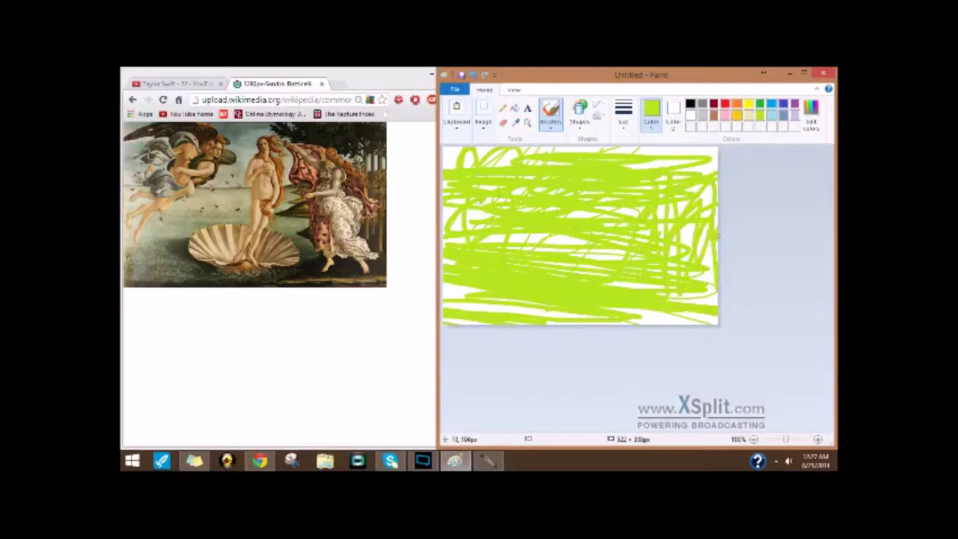
pyautogui.moveTo(475, 187)
pyautogui.mouseDown()
pyautogui.moveTo(451, 149)
pyautogui.moveTo(550, 177)
pyautogui.moveTo(698, 170)
pyautogui.moveTo(680, 163)
pyautogui.mouseUp()
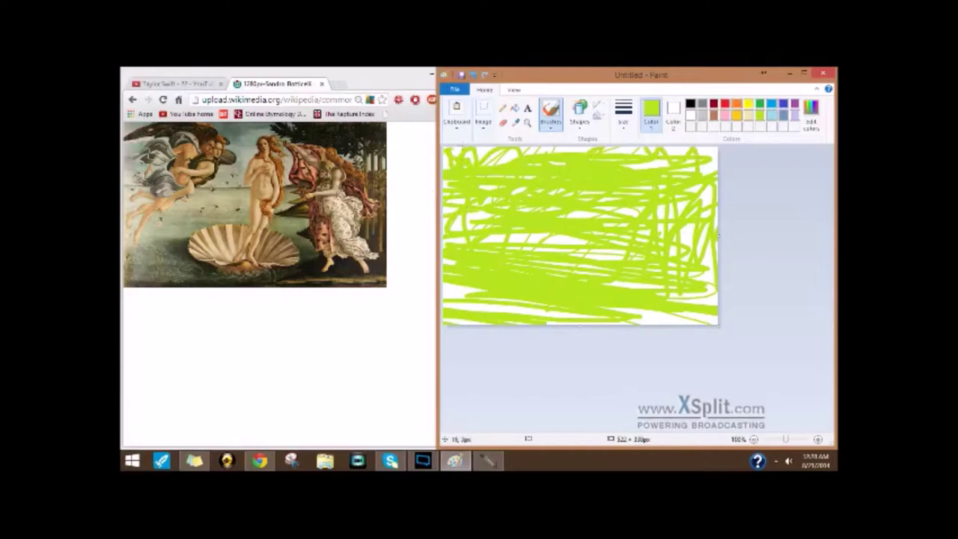
pyautogui.moveTo(452, 149)
pyautogui.mouseDown()
pyautogui.moveTo(479, 187)
pyautogui.moveTo(516, 150)
pyautogui.moveTo(571, 156)
pyautogui.mouseUp()
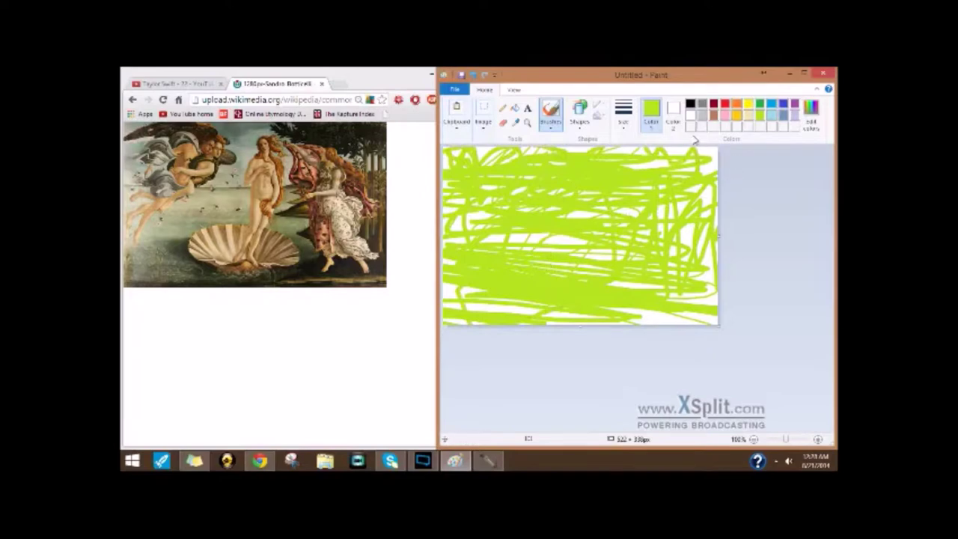
pyautogui.click(704, 116)
pyautogui.moveTo(645, 151)
pyautogui.mouseDown()
pyautogui.moveTo(533, 194)
pyautogui.moveTo(528, 233)
pyautogui.moveTo(498, 224)
pyautogui.moveTo(633, 191)
pyautogui.moveTo(567, 228)
pyautogui.moveTo(564, 288)
pyautogui.moveTo(674, 309)
pyautogui.moveTo(710, 296)
pyautogui.moveTo(663, 264)
pyautogui.moveTo(656, 225)
pyautogui.moveTo(553, 207)
pyautogui.moveTo(473, 158)
pyautogui.moveTo(466, 182)
pyautogui.moveTo(479, 213)
pyautogui.moveTo(453, 266)
pyautogui.moveTo(485, 266)
pyautogui.moveTo(484, 286)
pyautogui.moveTo(504, 301)
pyautogui.moveTo(548, 283)
pyautogui.mouseUp()
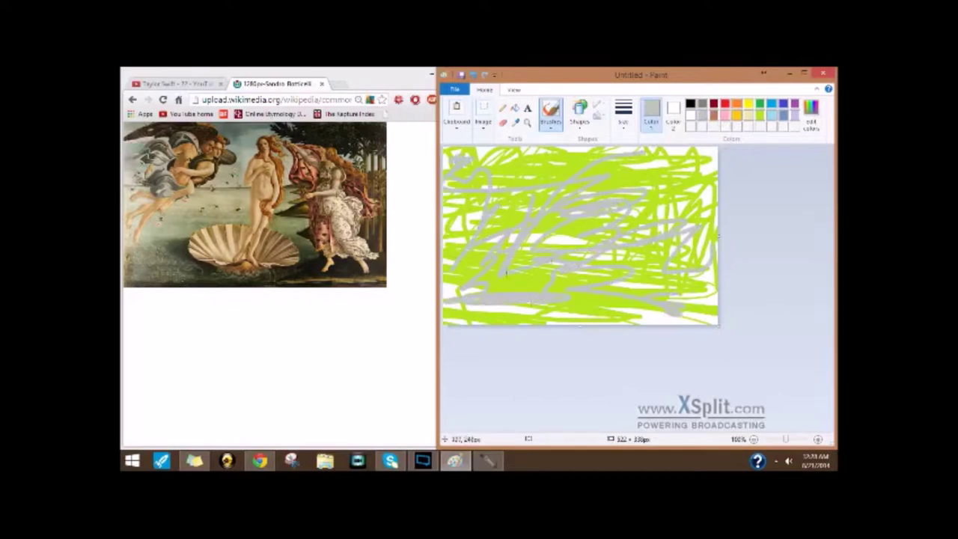
# Step: Add a light grey stroke along the canvas bottom and right side
pyautogui.moveTo(610, 320)
pyautogui.mouseDown()
pyautogui.moveTo(680, 311)
pyautogui.moveTo(708, 178)
pyautogui.mouseUp()
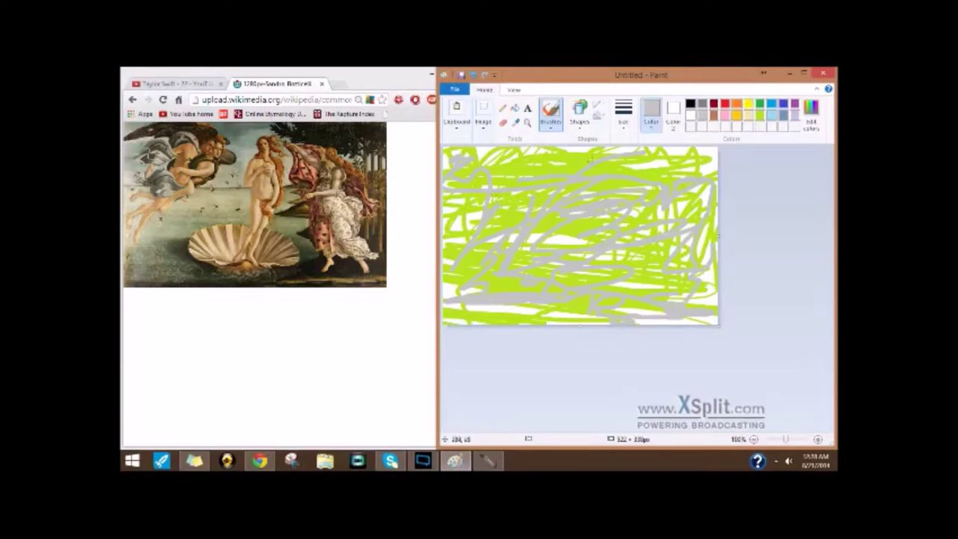
# Step: Draw black oval outlines for the shoulders, hips, head and a tall torso at canvas centre
pyautogui.click(584, 123)
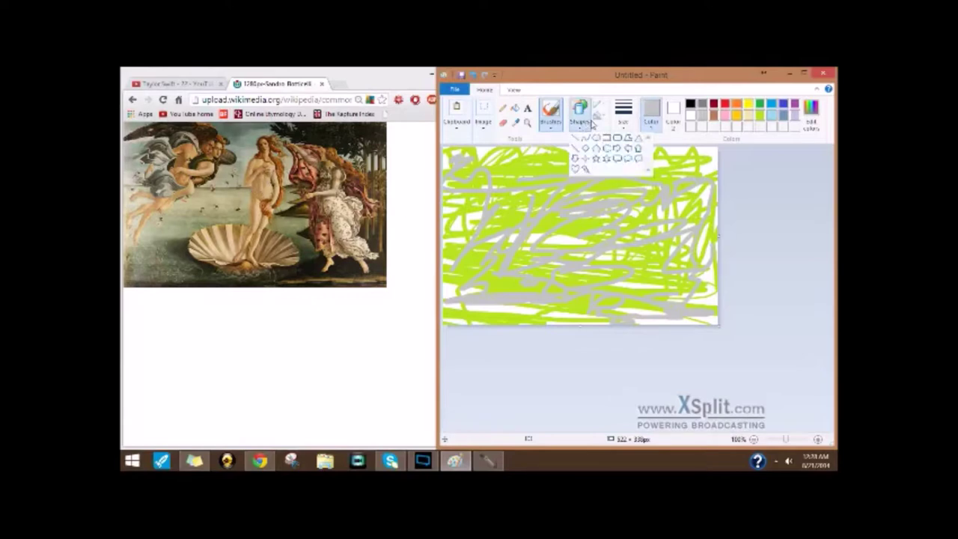
pyautogui.click(599, 139)
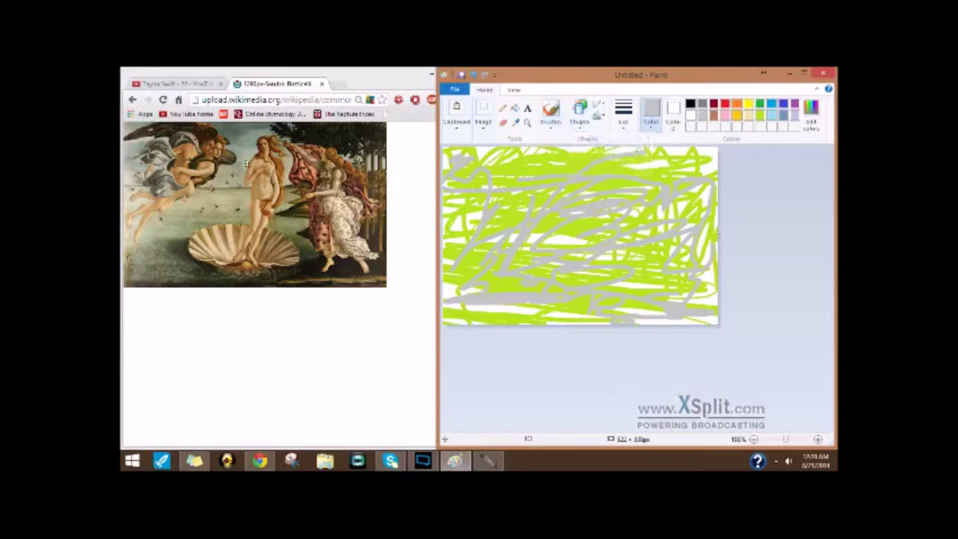
pyautogui.click(689, 104)
pyautogui.moveTo(556, 193); pyautogui.dragTo(607, 211)
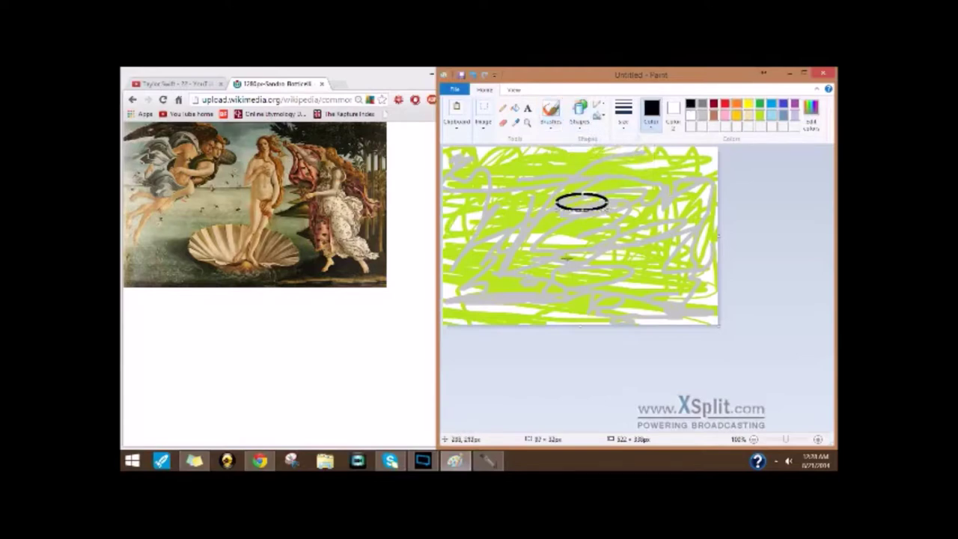
pyautogui.moveTo(560, 246); pyautogui.dragTo(611, 263)
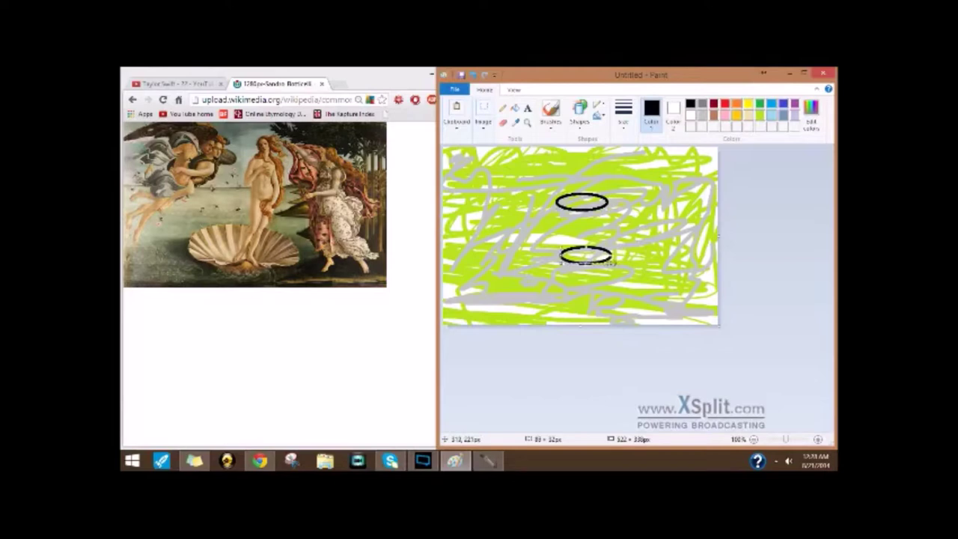
pyautogui.click(576, 156)
pyautogui.moveTo(576, 156); pyautogui.dragTo(592, 185)
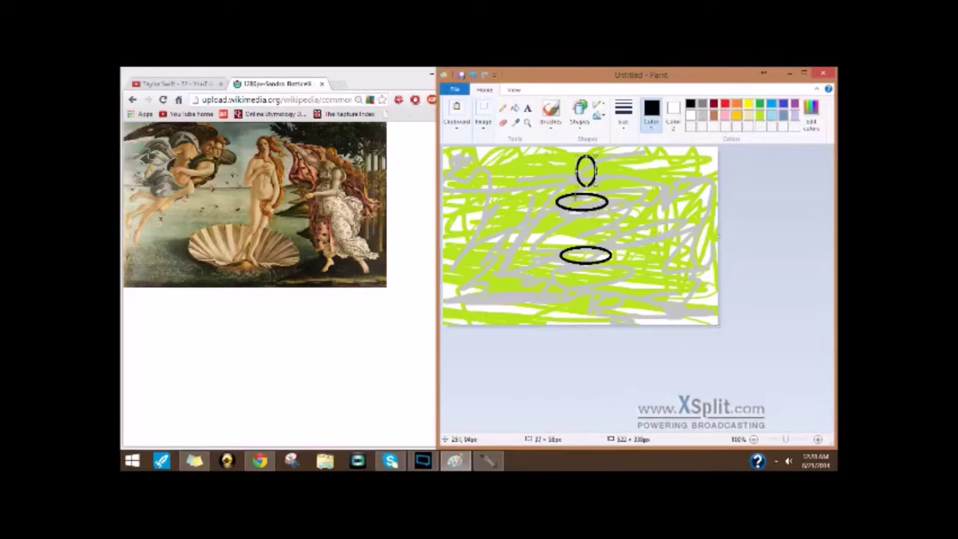
pyautogui.moveTo(575, 193); pyautogui.dragTo(597, 264)
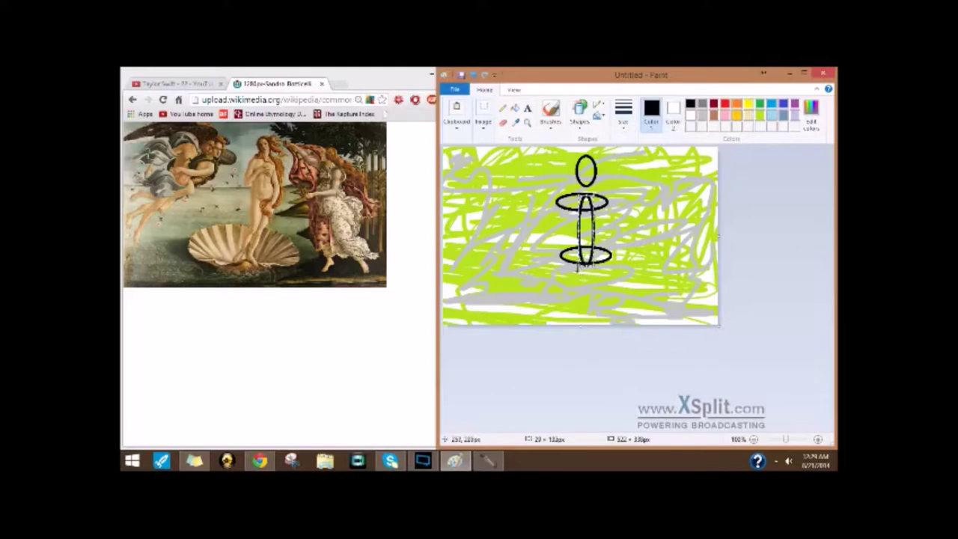
pyautogui.click(593, 160)
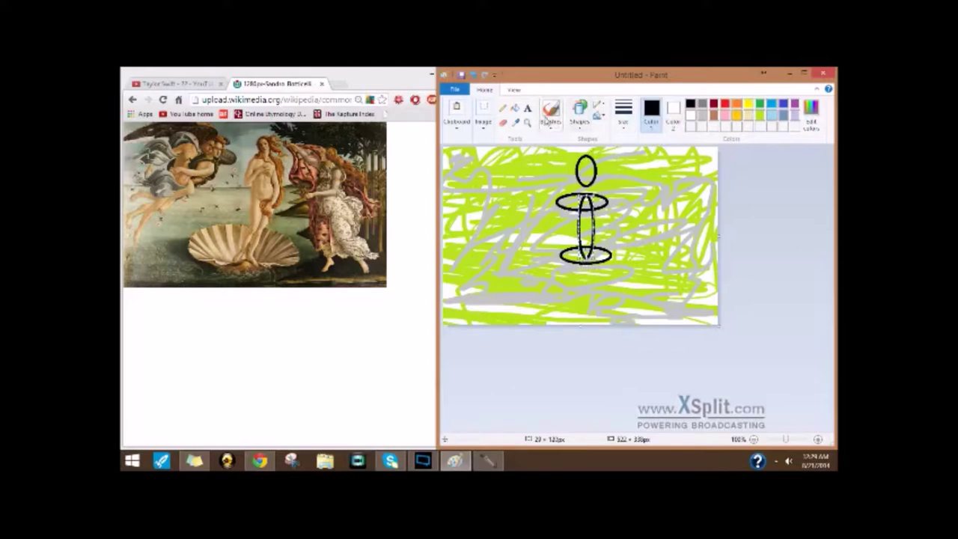
# Step: Pencil-sketch black looping legs below the hip oval and an arm beside the shoulders
pyautogui.click(508, 112)
pyautogui.moveTo(577, 256)
pyautogui.mouseDown()
pyautogui.moveTo(558, 283)
pyautogui.moveTo(572, 286)
pyautogui.moveTo(600, 248)
pyautogui.moveTo(573, 260)
pyautogui.moveTo(617, 284)
pyautogui.moveTo(609, 261)
pyautogui.mouseUp()
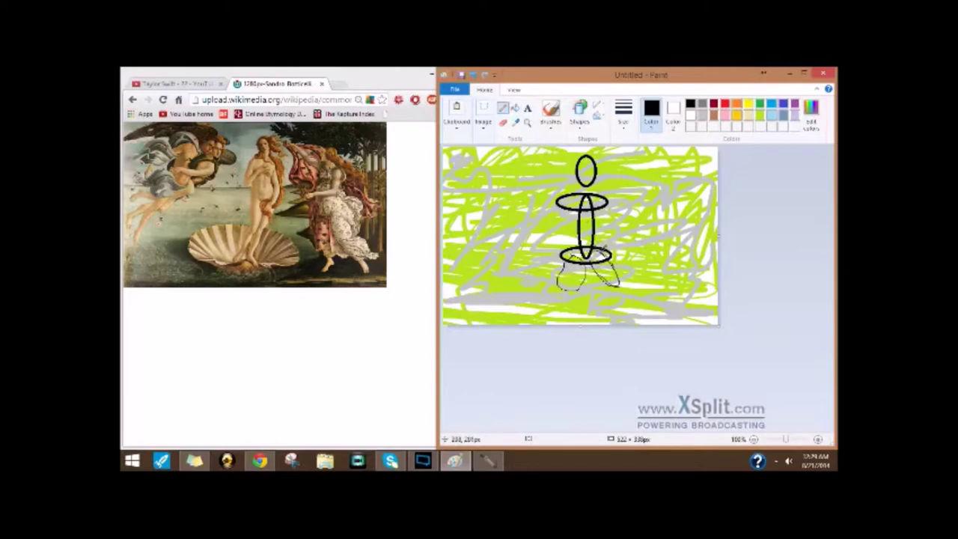
pyautogui.moveTo(576, 252)
pyautogui.mouseDown()
pyautogui.moveTo(560, 290)
pyautogui.moveTo(587, 279)
pyautogui.moveTo(574, 299)
pyautogui.moveTo(564, 263)
pyautogui.moveTo(559, 273)
pyautogui.moveTo(561, 291)
pyautogui.moveTo(581, 293)
pyautogui.moveTo(586, 266)
pyautogui.moveTo(578, 298)
pyautogui.moveTo(584, 267)
pyautogui.moveTo(564, 263)
pyautogui.moveTo(586, 263)
pyautogui.moveTo(584, 272)
pyautogui.moveTo(576, 251)
pyautogui.moveTo(563, 271)
pyautogui.moveTo(591, 273)
pyautogui.moveTo(565, 285)
pyautogui.moveTo(573, 291)
pyautogui.moveTo(589, 267)
pyautogui.moveTo(582, 242)
pyautogui.moveTo(602, 279)
pyautogui.moveTo(601, 256)
pyautogui.moveTo(591, 254)
pyautogui.moveTo(593, 270)
pyautogui.moveTo(619, 280)
pyautogui.moveTo(598, 253)
pyautogui.mouseUp()
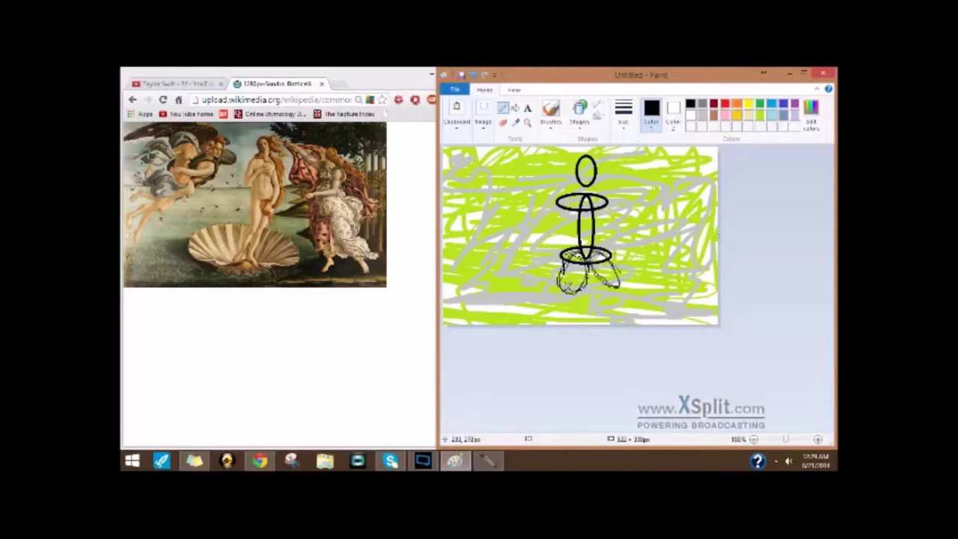
pyautogui.moveTo(569, 284)
pyautogui.mouseDown()
pyautogui.moveTo(540, 299)
pyautogui.moveTo(555, 315)
pyautogui.moveTo(577, 288)
pyautogui.moveTo(558, 294)
pyautogui.moveTo(546, 318)
pyautogui.moveTo(577, 288)
pyautogui.moveTo(538, 314)
pyautogui.moveTo(574, 298)
pyautogui.moveTo(617, 318)
pyautogui.moveTo(630, 286)
pyautogui.moveTo(612, 280)
pyautogui.moveTo(608, 317)
pyautogui.moveTo(621, 288)
pyautogui.moveTo(625, 314)
pyautogui.moveTo(610, 307)
pyautogui.moveTo(616, 291)
pyautogui.moveTo(608, 316)
pyautogui.mouseUp()
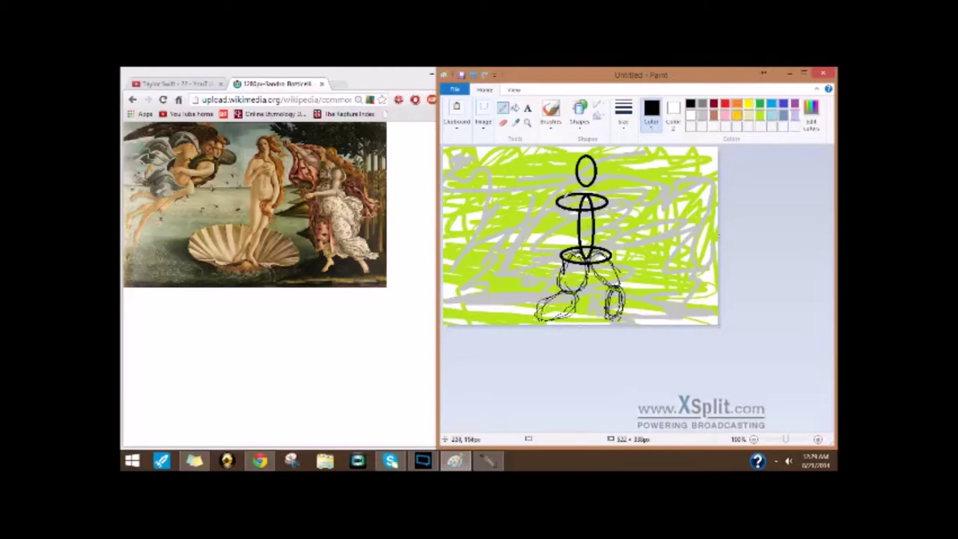
pyautogui.moveTo(557, 197)
pyautogui.mouseDown()
pyautogui.moveTo(551, 230)
pyautogui.moveTo(562, 198)
pyautogui.moveTo(550, 240)
pyautogui.moveTo(568, 194)
pyautogui.moveTo(554, 201)
pyautogui.moveTo(560, 228)
pyautogui.moveTo(580, 222)
pyautogui.moveTo(553, 228)
pyautogui.moveTo(569, 209)
pyautogui.moveTo(591, 234)
pyautogui.moveTo(592, 209)
pyautogui.moveTo(612, 234)
pyautogui.moveTo(592, 223)
pyautogui.moveTo(590, 210)
pyautogui.moveTo(602, 231)
pyautogui.moveTo(617, 217)
pyautogui.moveTo(615, 199)
pyautogui.moveTo(595, 199)
pyautogui.moveTo(631, 221)
pyautogui.moveTo(627, 205)
pyautogui.moveTo(630, 224)
pyautogui.moveTo(640, 204)
pyautogui.moveTo(627, 213)
pyautogui.moveTo(651, 202)
pyautogui.moveTo(646, 211)
pyautogui.moveTo(650, 197)
pyautogui.moveTo(641, 203)
pyautogui.moveTo(656, 195)
pyautogui.moveTo(648, 178)
pyautogui.moveTo(632, 211)
pyautogui.mouseUp()
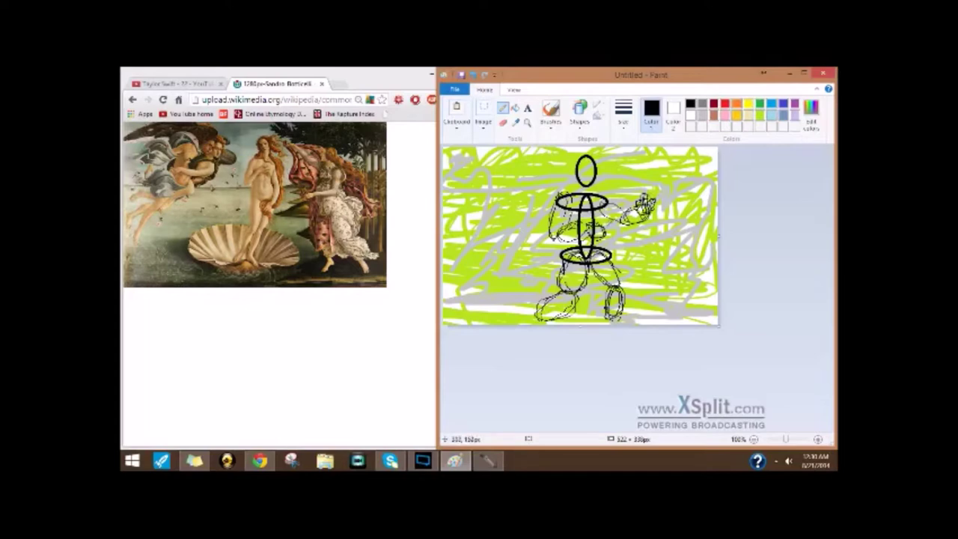
pyautogui.click(757, 119)
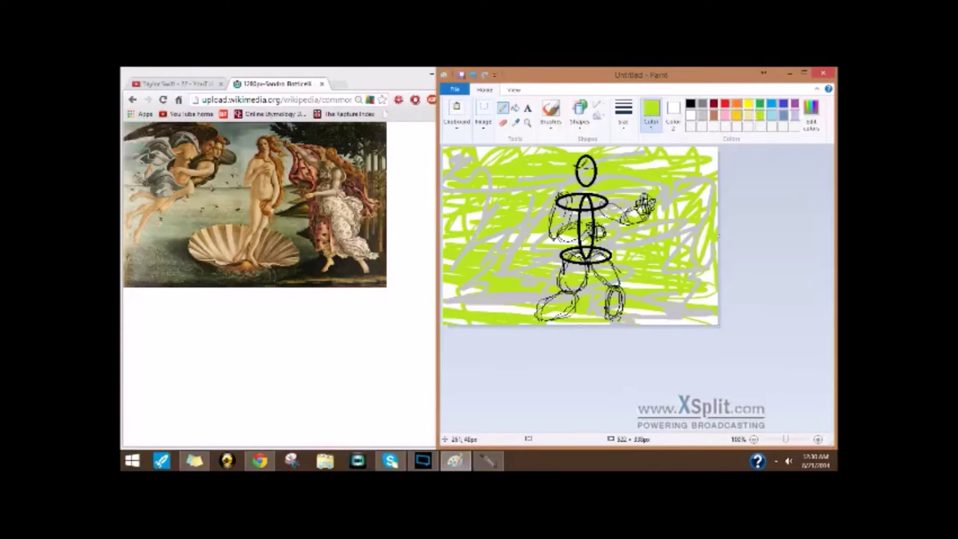
# Step: Try yellow, then settle on light blue as the drawing colour
pyautogui.click(748, 105)
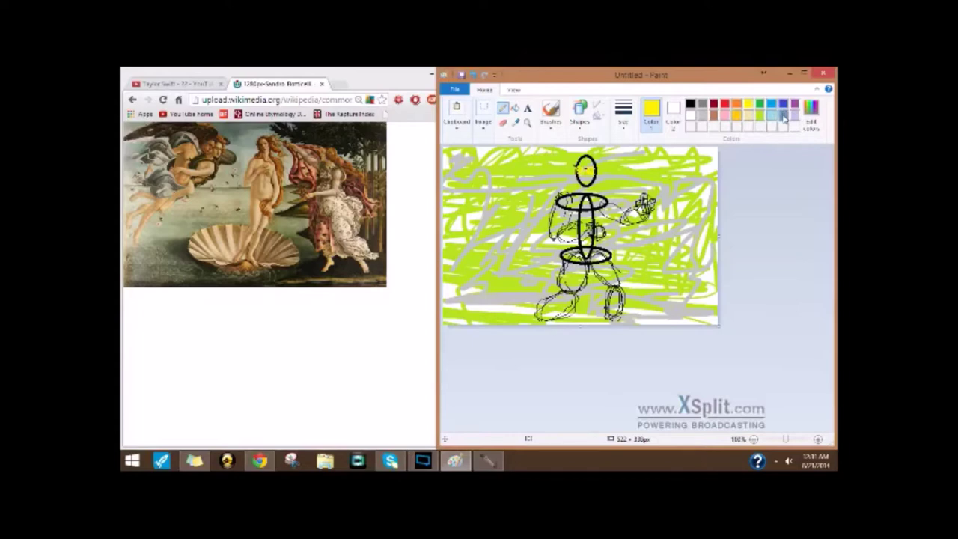
pyautogui.click(783, 117)
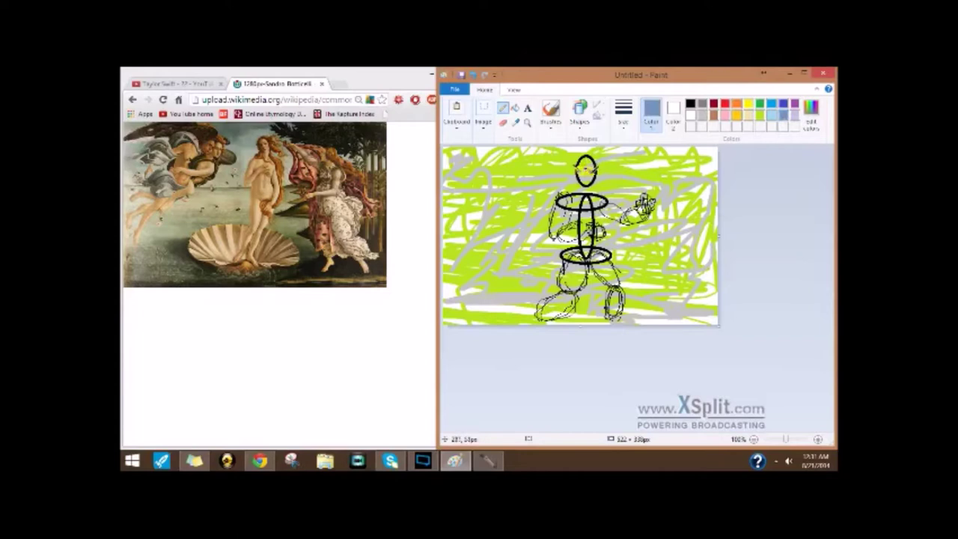
# Step: Pick red and pencil-scribble hair strands on both sides of the figure's head
pyautogui.click(691, 105)
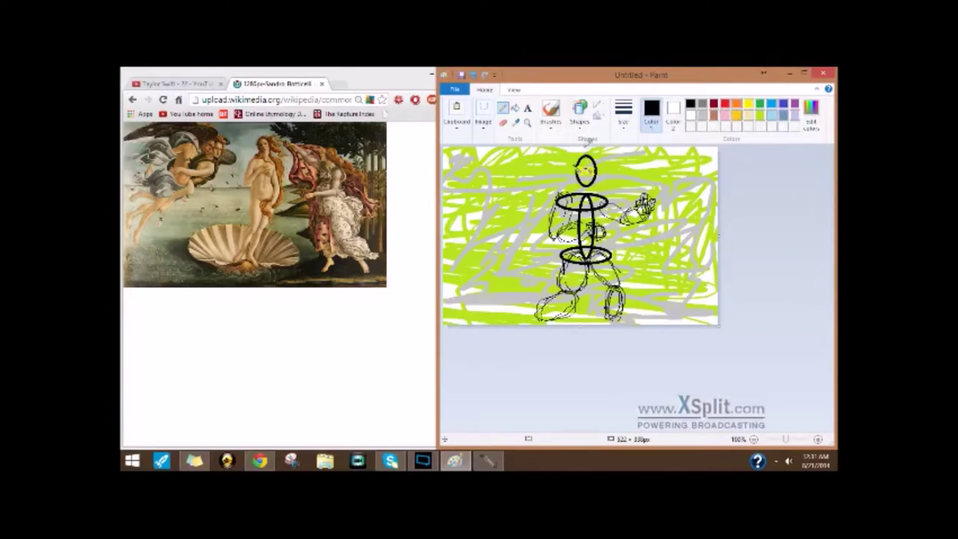
pyautogui.click(725, 105)
pyautogui.moveTo(612, 153)
pyautogui.mouseDown()
pyautogui.moveTo(619, 180)
pyautogui.moveTo(601, 169)
pyautogui.mouseUp()
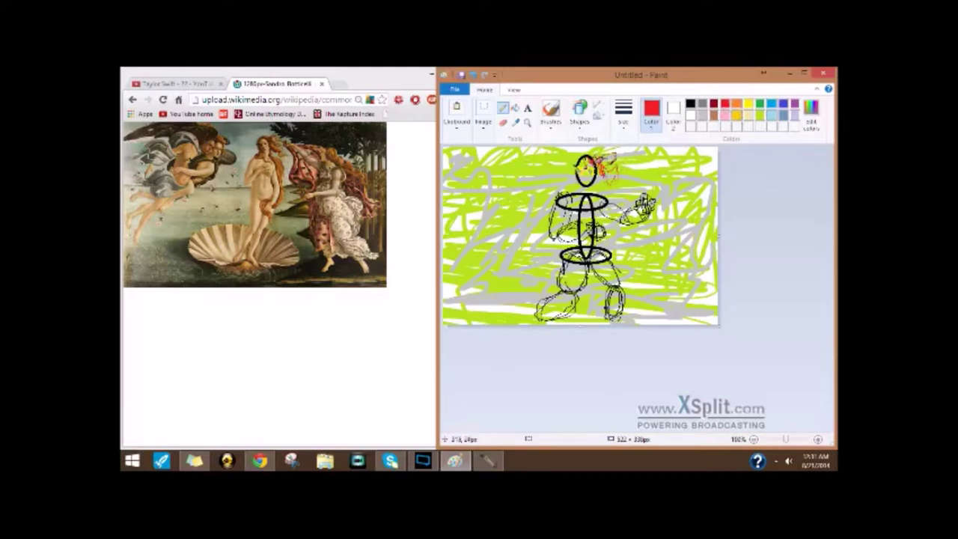
pyautogui.moveTo(607, 171); pyautogui.dragTo(610, 166)
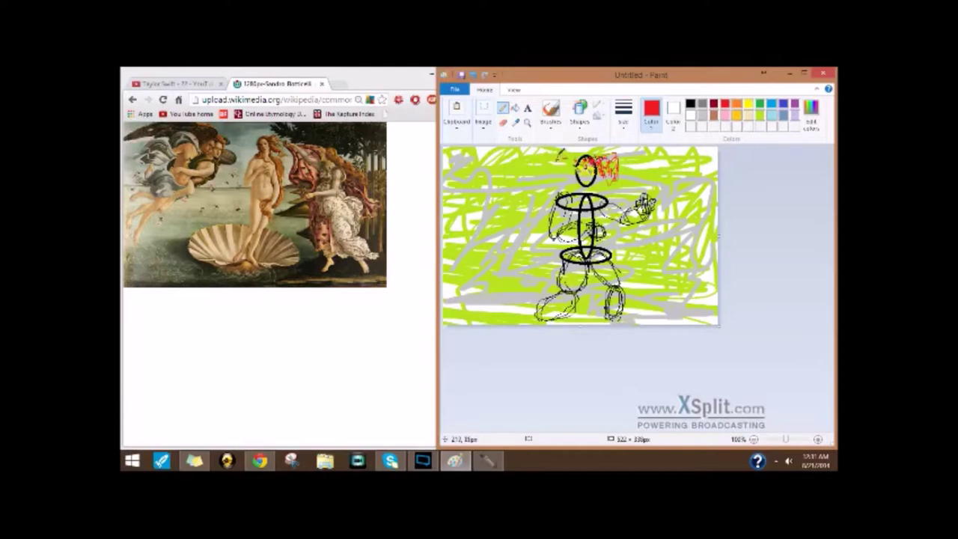
pyautogui.moveTo(560, 155)
pyautogui.mouseDown()
pyautogui.moveTo(542, 168)
pyautogui.moveTo(574, 158)
pyautogui.mouseUp()
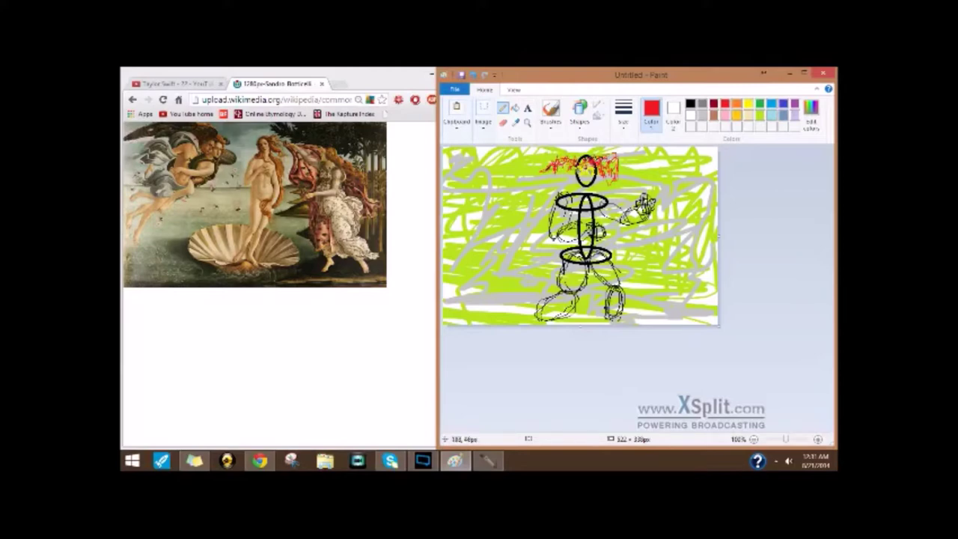
pyautogui.moveTo(542, 171)
pyautogui.mouseDown()
pyautogui.moveTo(560, 167)
pyautogui.moveTo(544, 180)
pyautogui.mouseUp()
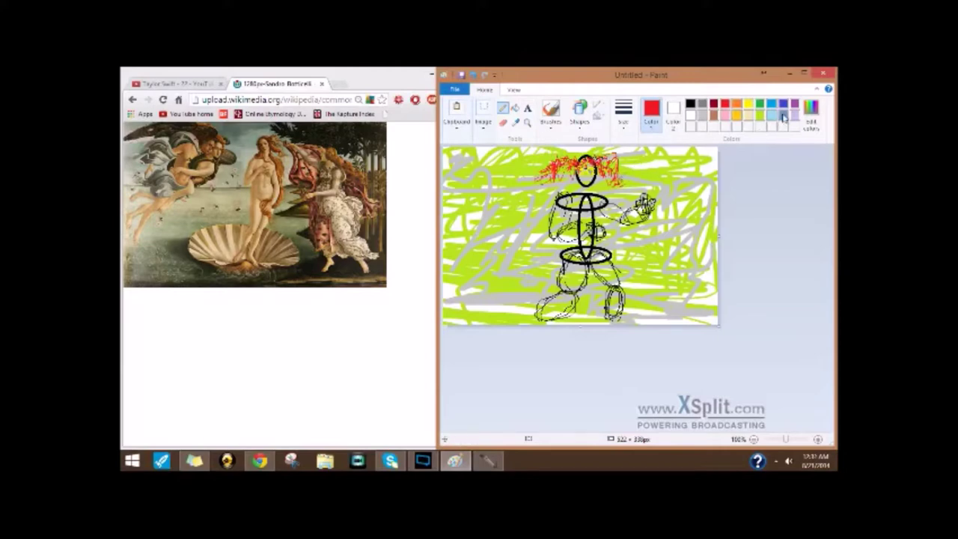
# Step: Draw a red Left Arrow shape pointing at the figure's shoulder and touch it up
pyautogui.click(588, 119)
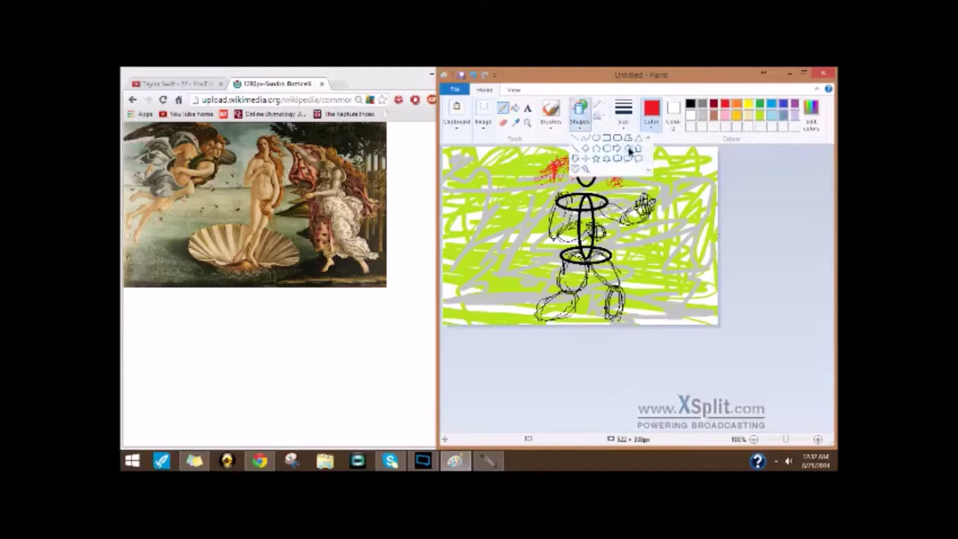
pyautogui.click(630, 150)
pyautogui.moveTo(585, 154)
pyautogui.mouseDown()
pyautogui.moveTo(523, 184)
pyautogui.moveTo(568, 168)
pyautogui.moveTo(619, 179)
pyautogui.moveTo(550, 167)
pyautogui.moveTo(635, 172)
pyautogui.moveTo(637, 179)
pyautogui.moveTo(574, 166)
pyautogui.moveTo(629, 200)
pyautogui.moveTo(607, 203)
pyautogui.mouseUp()
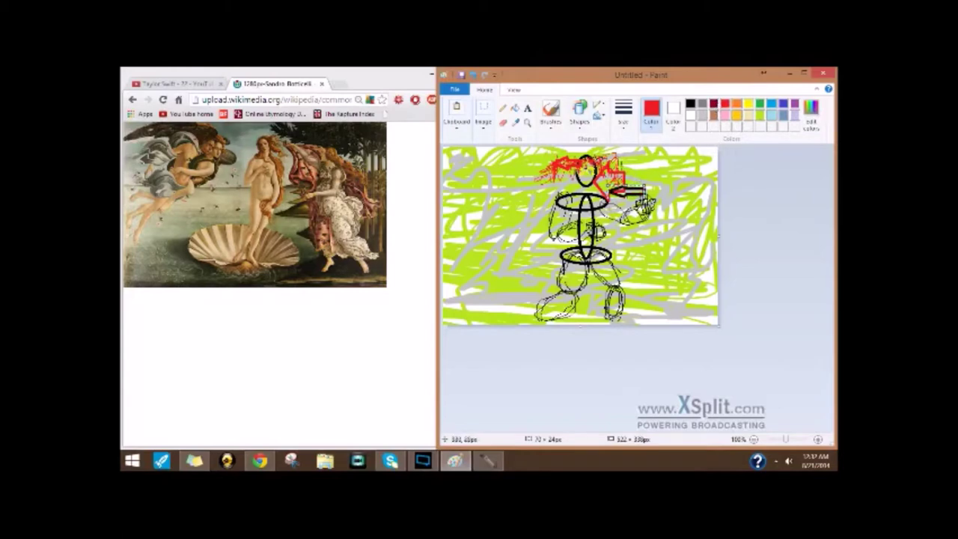
pyautogui.moveTo(620, 193); pyautogui.dragTo(623, 179)
# Step: Switch back from Sound Recorder to Paint and draw a thin red line near the top-left corner
pyautogui.click(488, 460)
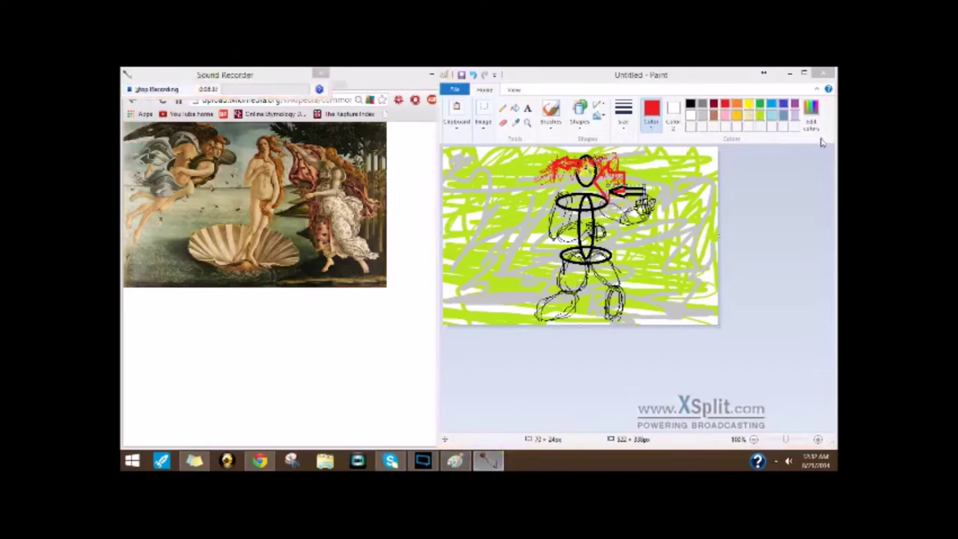
pyautogui.click(792, 108)
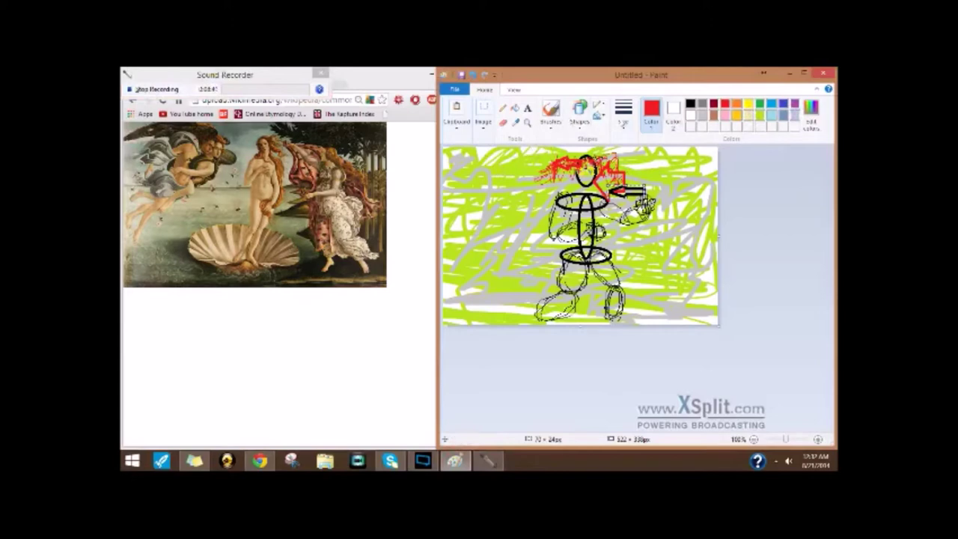
pyautogui.moveTo(472, 156)
pyautogui.mouseDown()
pyautogui.moveTo(508, 185)
pyautogui.moveTo(504, 158)
pyautogui.mouseUp()
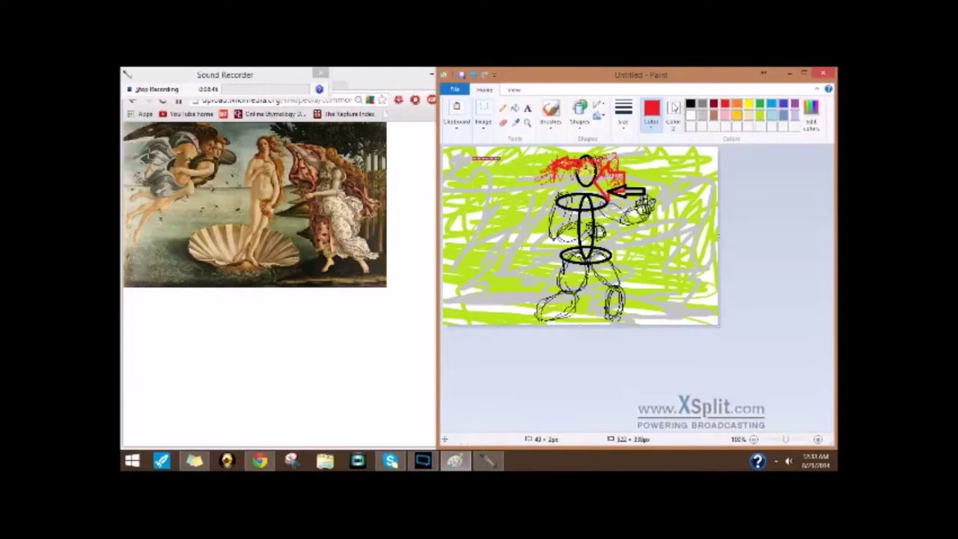
# Step: Draw red oval zephyrs at the top left and scribble red pencil strokes around them
pyautogui.click(582, 126)
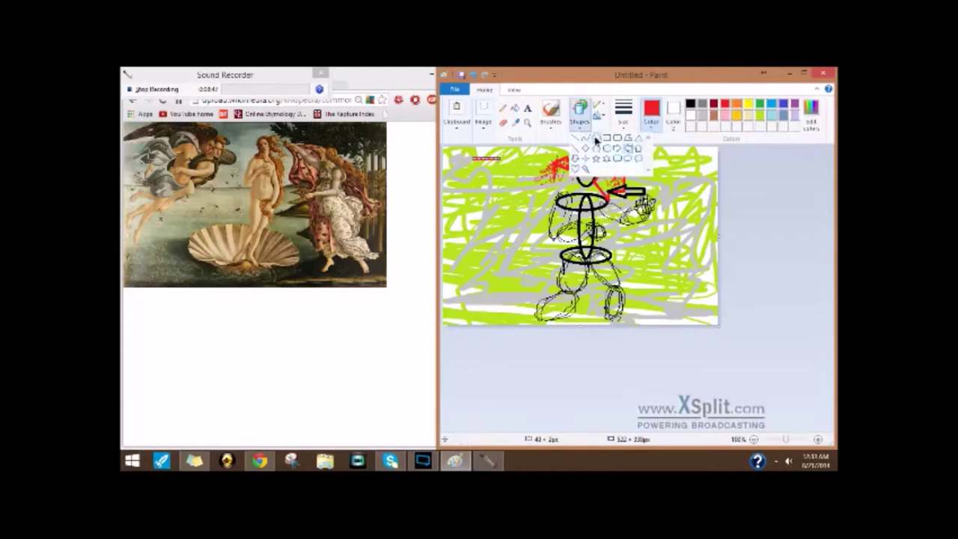
pyautogui.click(591, 141)
pyautogui.moveTo(465, 156); pyautogui.dragTo(497, 196)
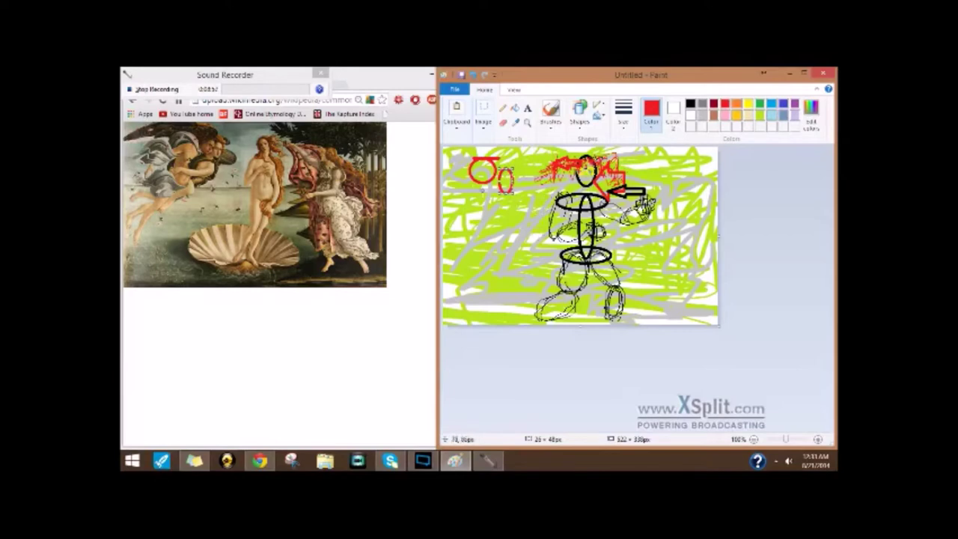
pyautogui.click(503, 108)
pyautogui.moveTo(467, 172)
pyautogui.mouseDown()
pyautogui.moveTo(483, 176)
pyautogui.moveTo(479, 191)
pyautogui.moveTo(450, 181)
pyautogui.moveTo(512, 164)
pyautogui.moveTo(449, 171)
pyautogui.mouseUp()
pyautogui.click(692, 104)
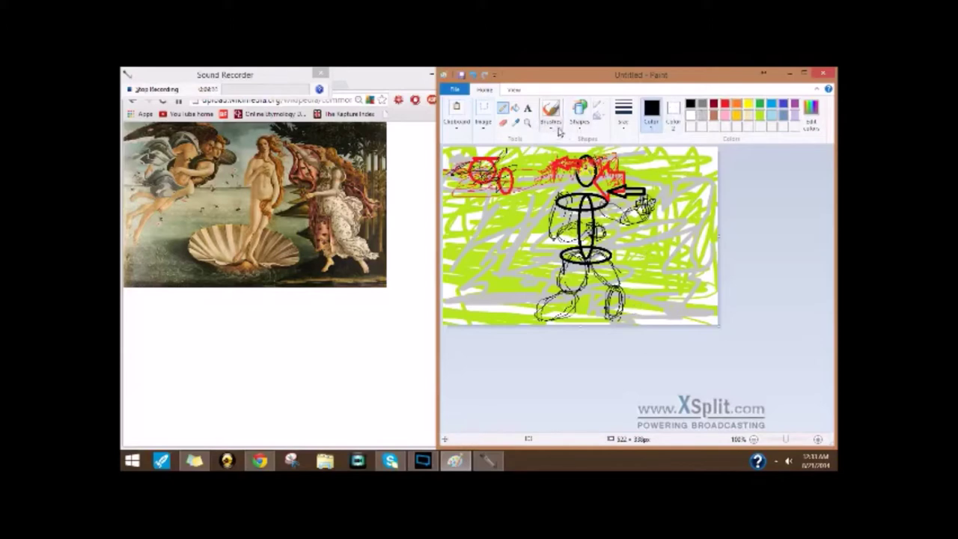
pyautogui.click(585, 123)
# Step: Draw an oval over the figure's legs, recolour it light grey, then back to black
pyautogui.click(602, 142)
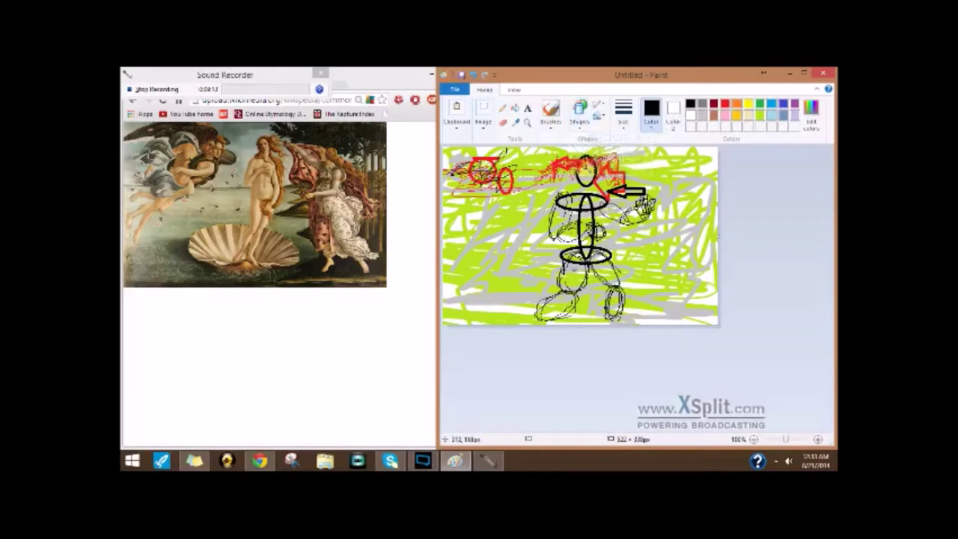
pyautogui.moveTo(506, 267); pyautogui.dragTo(660, 322)
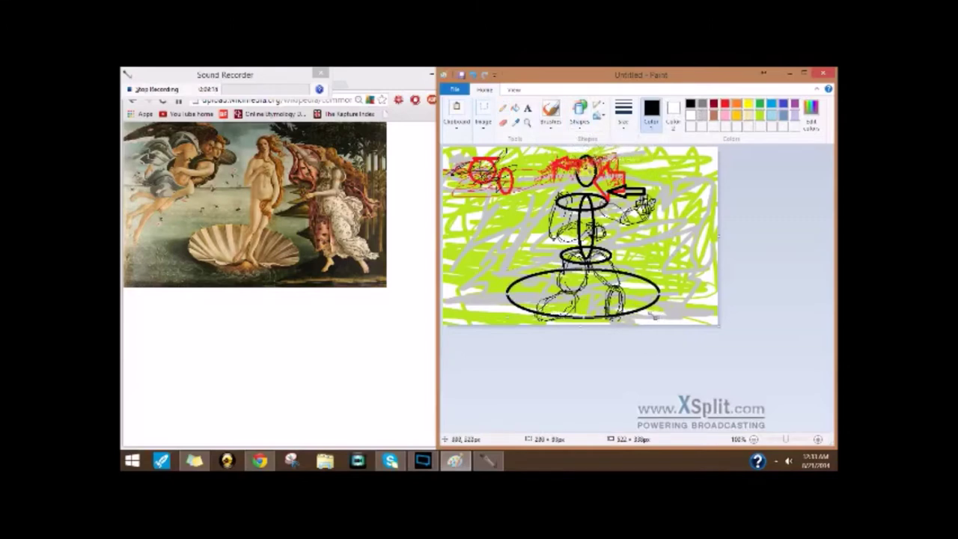
pyautogui.click(701, 115)
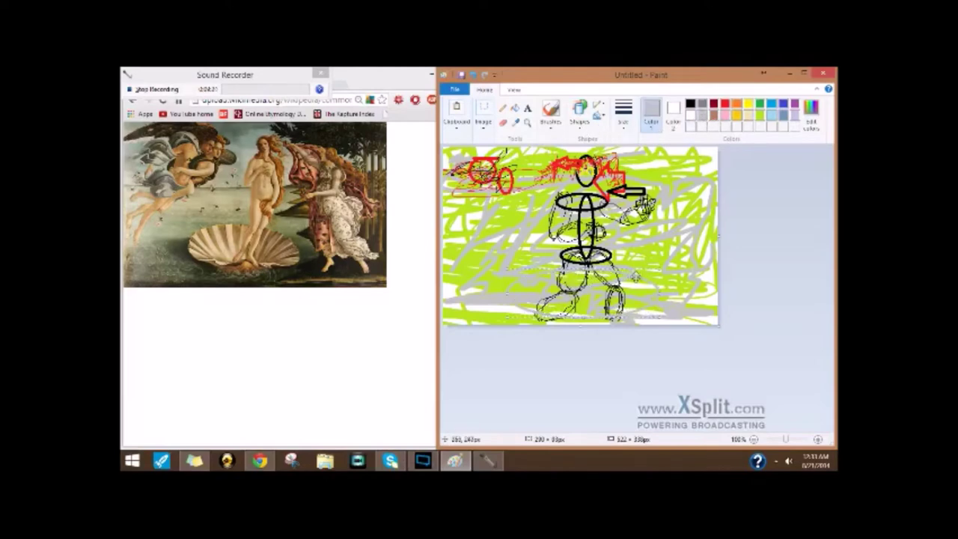
pyautogui.click(690, 104)
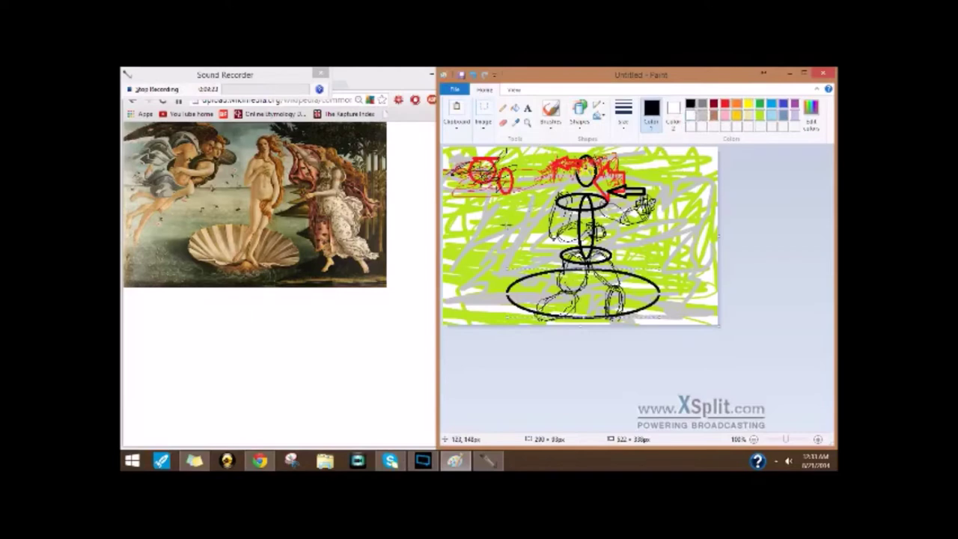
# Step: Undo the black ellipses on the torso and legs with Ctrl+Z and select purple
pyautogui.click(550, 114)
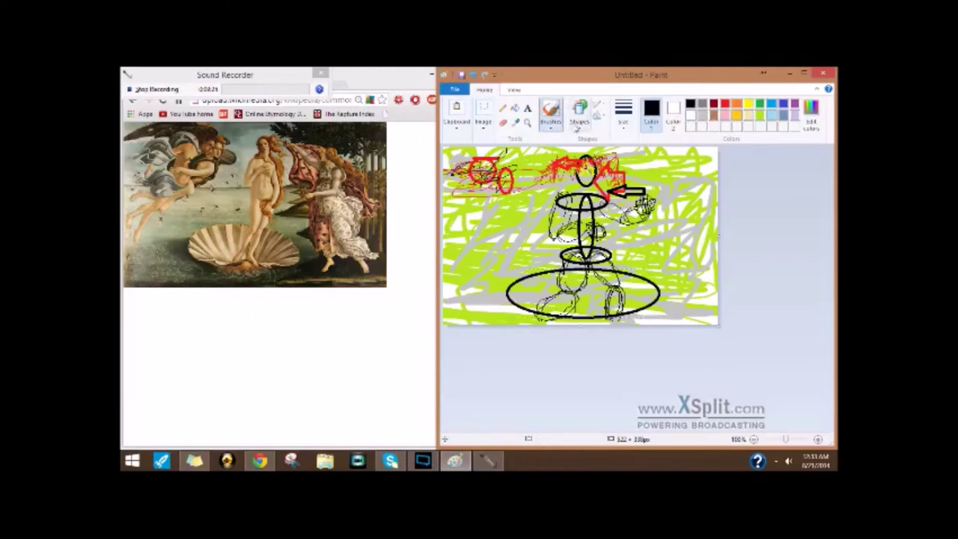
pyautogui.click(515, 108)
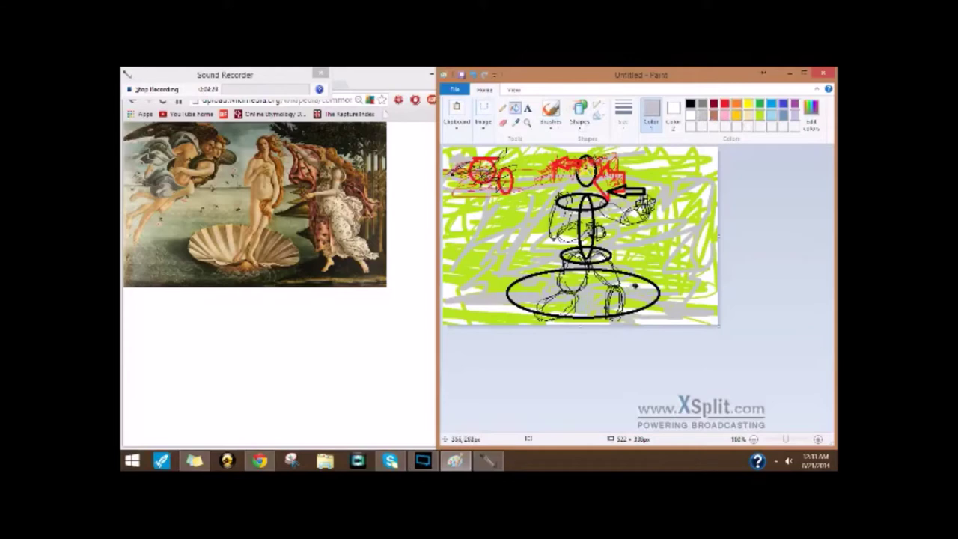
pyautogui.hotkey('ctrl', 'z')
pyautogui.hotkey('ctrl', 'z')
pyautogui.hotkey('ctrl', 'z')
pyautogui.hotkey('ctrl', 'z')
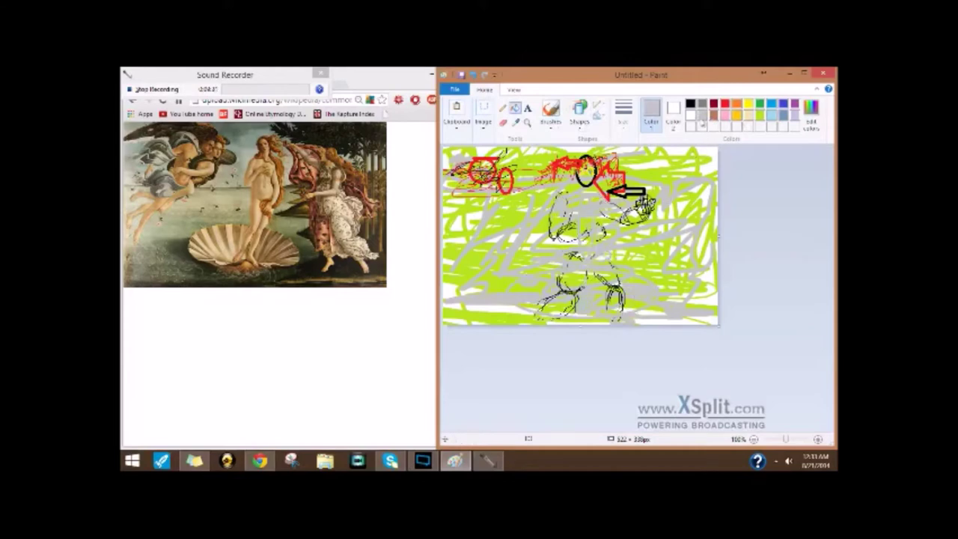
pyautogui.click(795, 105)
pyautogui.click(503, 108)
# Step: Sketch black pencil strokes curving around the figure's legs and along the canvas bottom
pyautogui.click(690, 105)
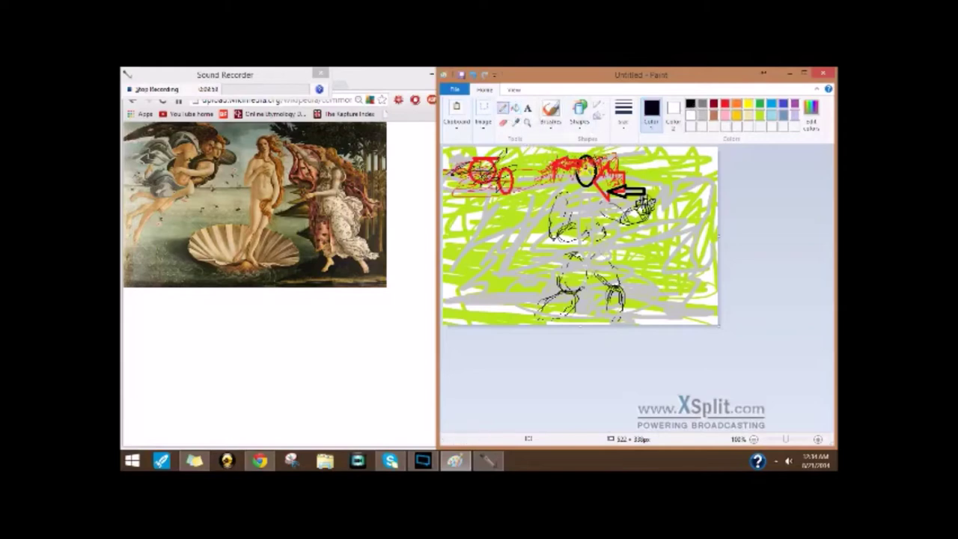
pyautogui.moveTo(550, 282)
pyautogui.mouseDown()
pyautogui.moveTo(589, 288)
pyautogui.moveTo(607, 279)
pyautogui.mouseUp()
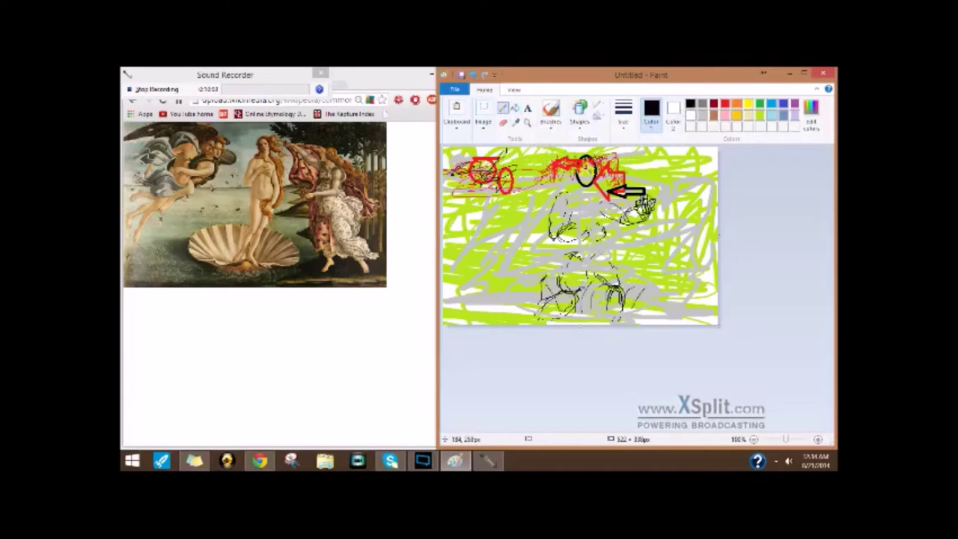
pyautogui.moveTo(544, 308)
pyautogui.mouseDown()
pyautogui.moveTo(525, 301)
pyautogui.moveTo(526, 271)
pyautogui.moveTo(563, 266)
pyautogui.mouseUp()
pyautogui.moveTo(638, 278)
pyautogui.mouseDown()
pyautogui.moveTo(651, 307)
pyautogui.moveTo(628, 314)
pyautogui.mouseUp()
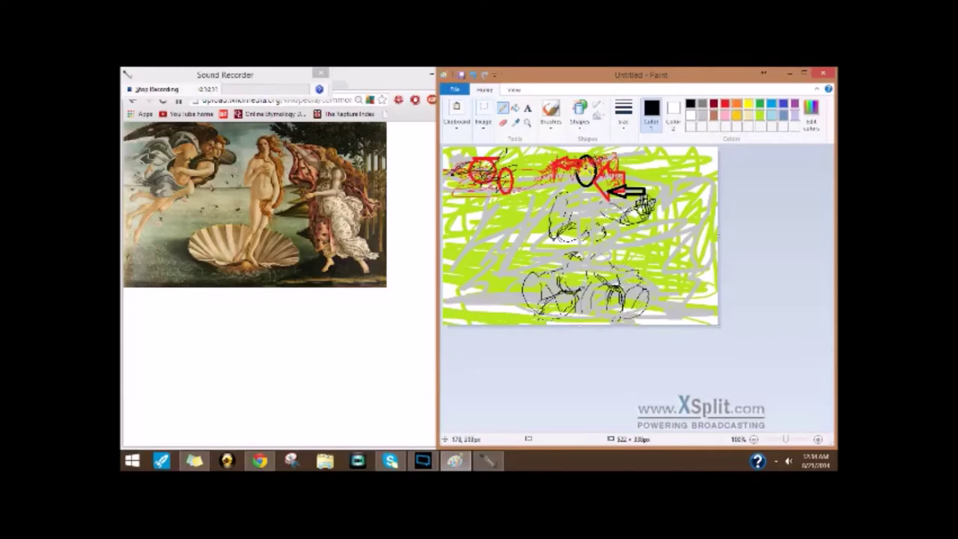
pyautogui.moveTo(537, 321); pyautogui.dragTo(623, 318)
pyautogui.click(738, 116)
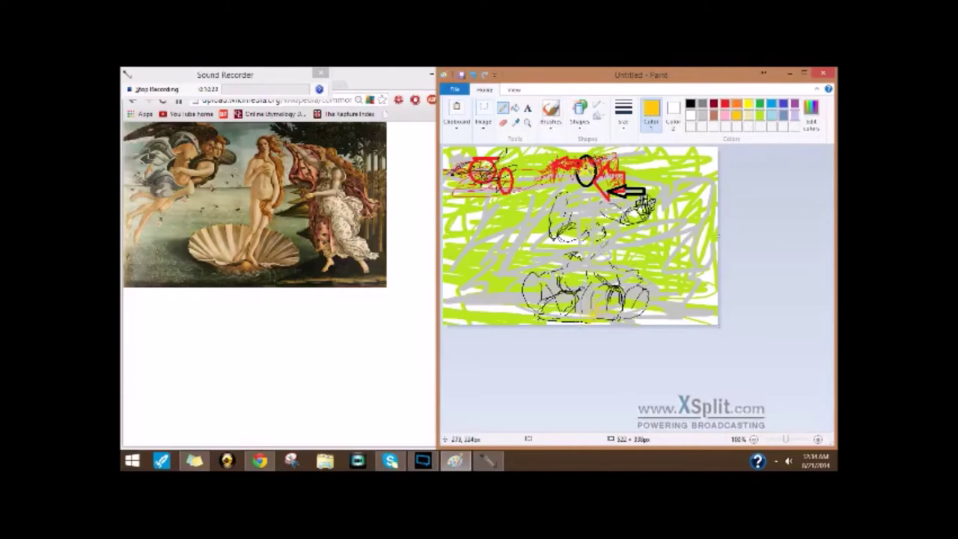
# Step: Set the thickest line size and paint a gold stroke near the canvas bottom
pyautogui.click(623, 114)
pyautogui.click(637, 205)
pyautogui.moveTo(591, 314); pyautogui.dragTo(604, 310)
# Step: Scribble a thick orange standing figure on the right side of the canvas
pyautogui.click(737, 104)
pyautogui.moveTo(688, 179)
pyautogui.mouseDown()
pyautogui.moveTo(683, 210)
pyautogui.moveTo(690, 194)
pyautogui.moveTo(708, 208)
pyautogui.moveTo(709, 197)
pyautogui.moveTo(691, 187)
pyautogui.moveTo(713, 186)
pyautogui.moveTo(714, 199)
pyautogui.moveTo(685, 234)
pyautogui.moveTo(684, 208)
pyautogui.moveTo(685, 232)
pyautogui.moveTo(675, 207)
pyautogui.moveTo(687, 235)
pyautogui.moveTo(678, 292)
pyautogui.moveTo(681, 226)
pyautogui.moveTo(682, 245)
pyautogui.moveTo(688, 212)
pyautogui.moveTo(691, 256)
pyautogui.moveTo(699, 218)
pyautogui.moveTo(660, 244)
pyautogui.mouseUp()
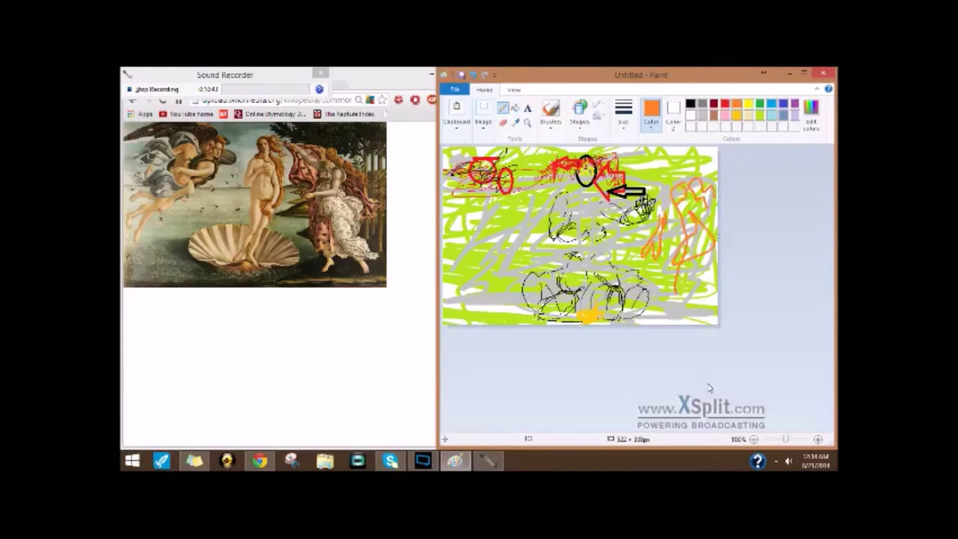
pyautogui.moveTo(689, 278); pyautogui.dragTo(704, 322)
pyautogui.moveTo(661, 288); pyautogui.dragTo(657, 323)
pyautogui.moveTo(692, 301)
pyautogui.mouseDown()
pyautogui.moveTo(702, 326)
pyautogui.moveTo(689, 281)
pyautogui.moveTo(698, 316)
pyautogui.moveTo(661, 298)
pyautogui.moveTo(686, 276)
pyautogui.moveTo(698, 322)
pyautogui.mouseUp()
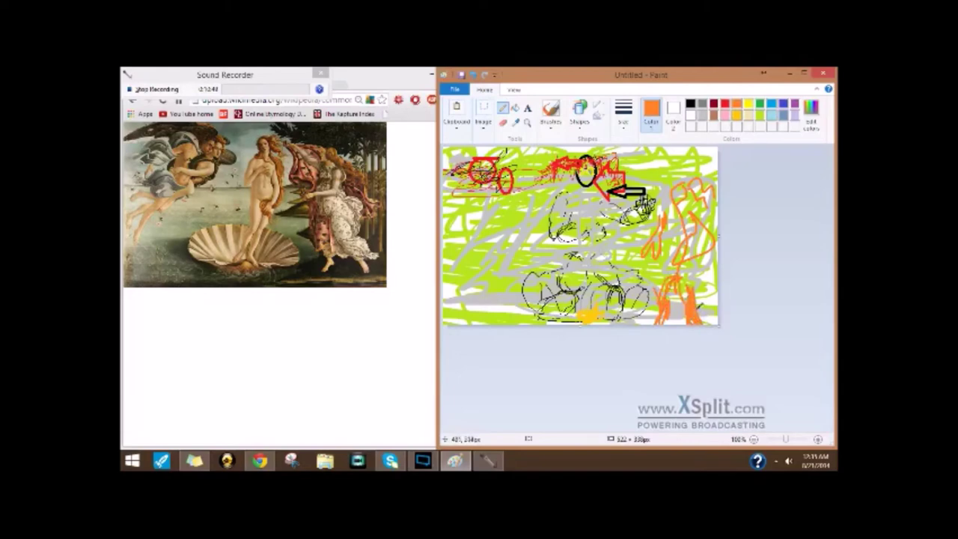
pyautogui.moveTo(695, 271)
pyautogui.mouseDown()
pyautogui.moveTo(678, 281)
pyautogui.moveTo(695, 280)
pyautogui.mouseUp()
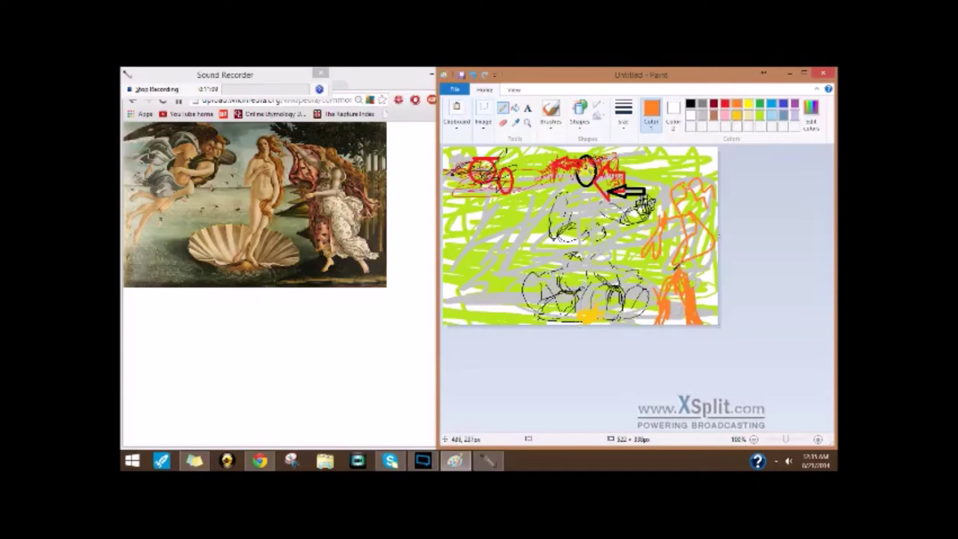
pyautogui.moveTo(660, 324)
pyautogui.mouseDown()
pyautogui.moveTo(664, 267)
pyautogui.moveTo(676, 269)
pyautogui.moveTo(678, 287)
pyautogui.moveTo(681, 267)
pyautogui.moveTo(700, 303)
pyautogui.mouseUp()
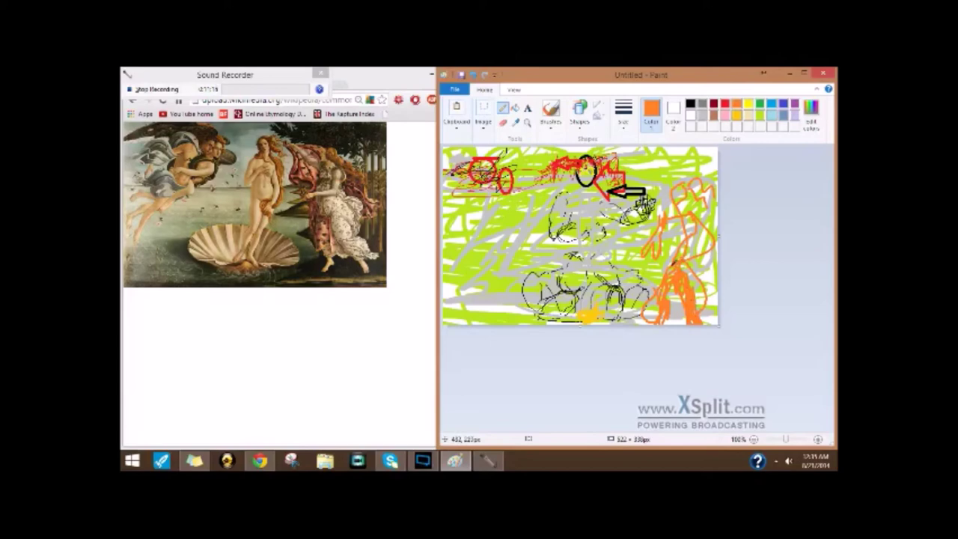
pyautogui.moveTo(698, 270)
pyautogui.mouseDown()
pyautogui.moveTo(707, 292)
pyautogui.moveTo(688, 301)
pyautogui.mouseUp()
pyautogui.moveTo(681, 253)
pyautogui.mouseDown()
pyautogui.moveTo(677, 253)
pyautogui.moveTo(703, 226)
pyautogui.moveTo(665, 226)
pyautogui.moveTo(673, 224)
pyautogui.moveTo(670, 241)
pyautogui.moveTo(636, 263)
pyautogui.mouseUp()
pyautogui.moveTo(681, 233)
pyautogui.mouseDown()
pyautogui.moveTo(688, 218)
pyautogui.moveTo(689, 245)
pyautogui.moveTo(703, 258)
pyautogui.moveTo(665, 273)
pyautogui.mouseUp()
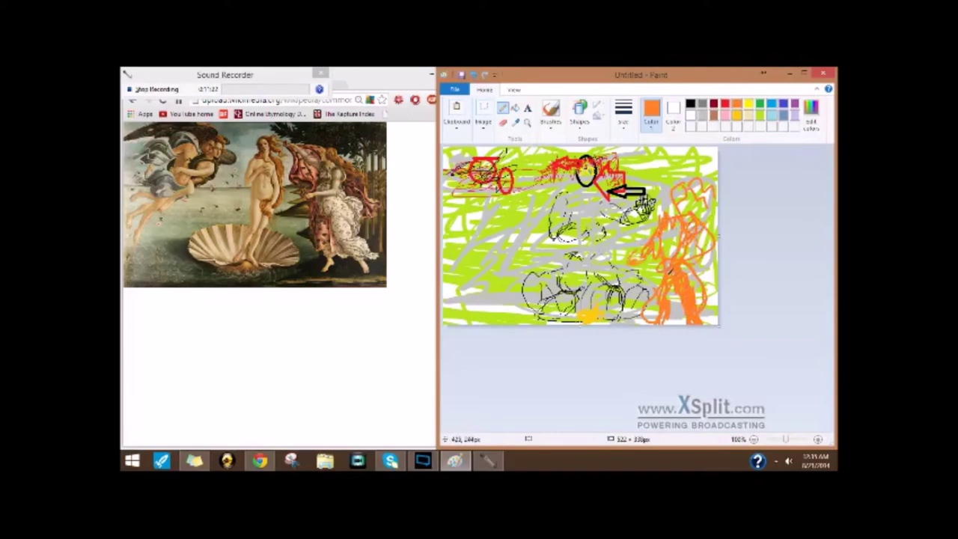
# Step: Trace red lines down the orange figure's body and near its head
pyautogui.click(724, 103)
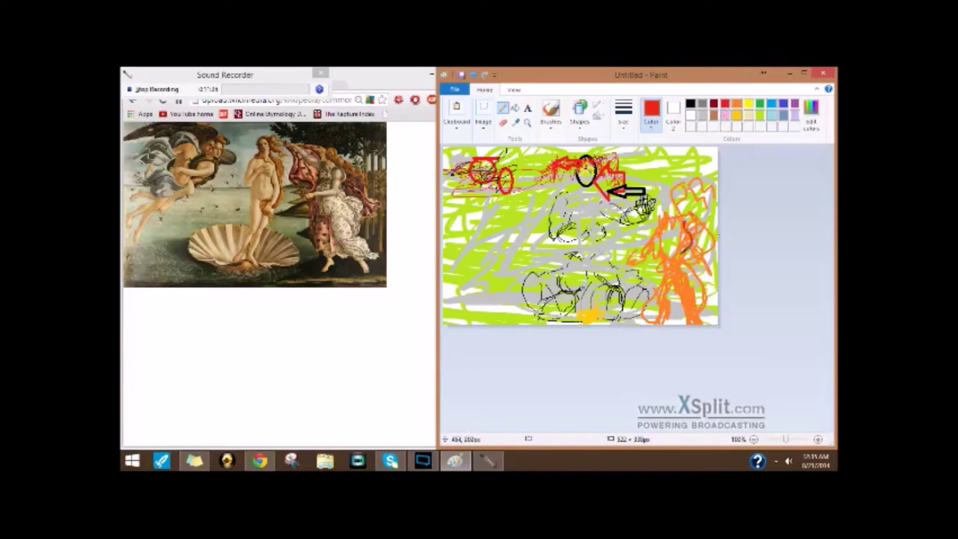
pyautogui.moveTo(680, 210); pyautogui.dragTo(662, 310)
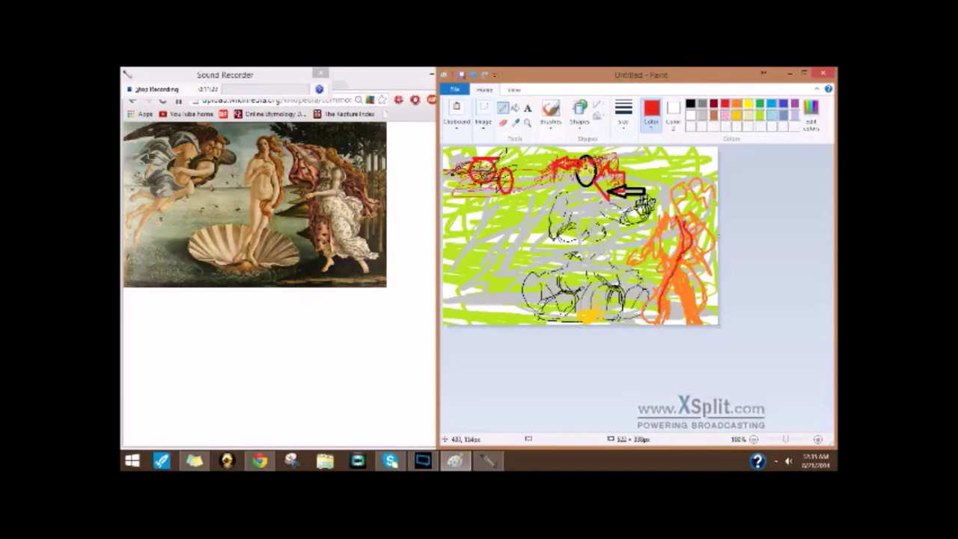
pyautogui.moveTo(680, 214)
pyautogui.mouseDown()
pyautogui.moveTo(638, 261)
pyautogui.moveTo(687, 217)
pyautogui.moveTo(707, 245)
pyautogui.moveTo(691, 261)
pyautogui.moveTo(686, 237)
pyautogui.moveTo(696, 221)
pyautogui.moveTo(675, 191)
pyautogui.moveTo(674, 208)
pyautogui.moveTo(691, 182)
pyautogui.moveTo(696, 226)
pyautogui.moveTo(681, 182)
pyautogui.moveTo(699, 206)
pyautogui.moveTo(700, 186)
pyautogui.moveTo(697, 199)
pyautogui.moveTo(717, 211)
pyautogui.mouseUp()
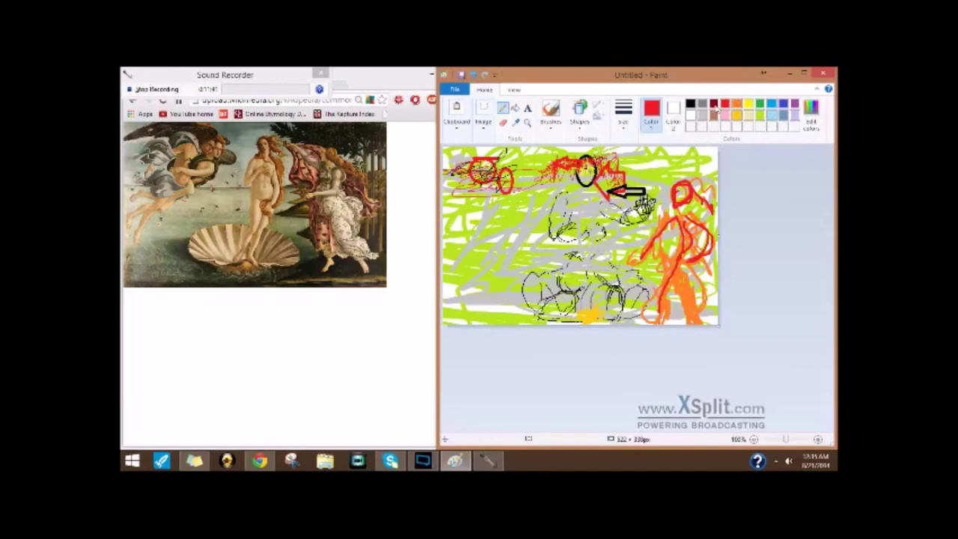
# Step: Drag a blue horizon line mid-canvas, then scribble a black signature on the orange figure's lower part
pyautogui.click(779, 111)
pyautogui.moveTo(454, 223); pyautogui.dragTo(657, 225)
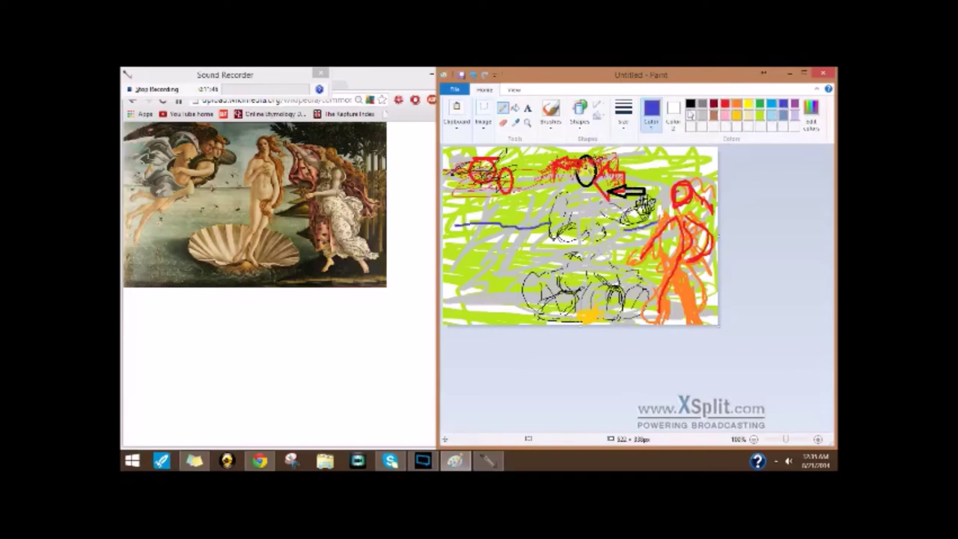
pyautogui.click(690, 105)
pyautogui.moveTo(666, 311)
pyautogui.mouseDown()
pyautogui.moveTo(668, 299)
pyautogui.moveTo(674, 318)
pyautogui.moveTo(691, 290)
pyautogui.moveTo(707, 300)
pyautogui.moveTo(623, 263)
pyautogui.mouseUp()
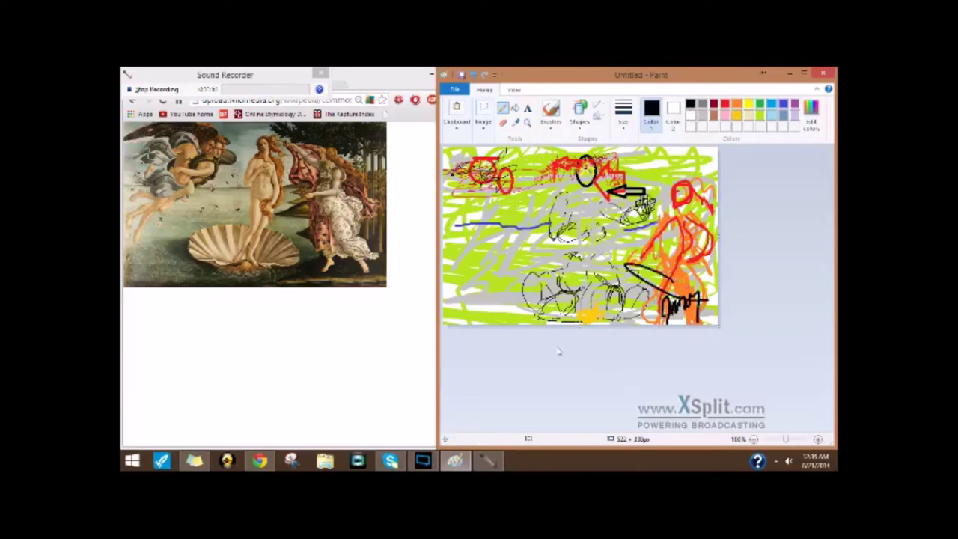